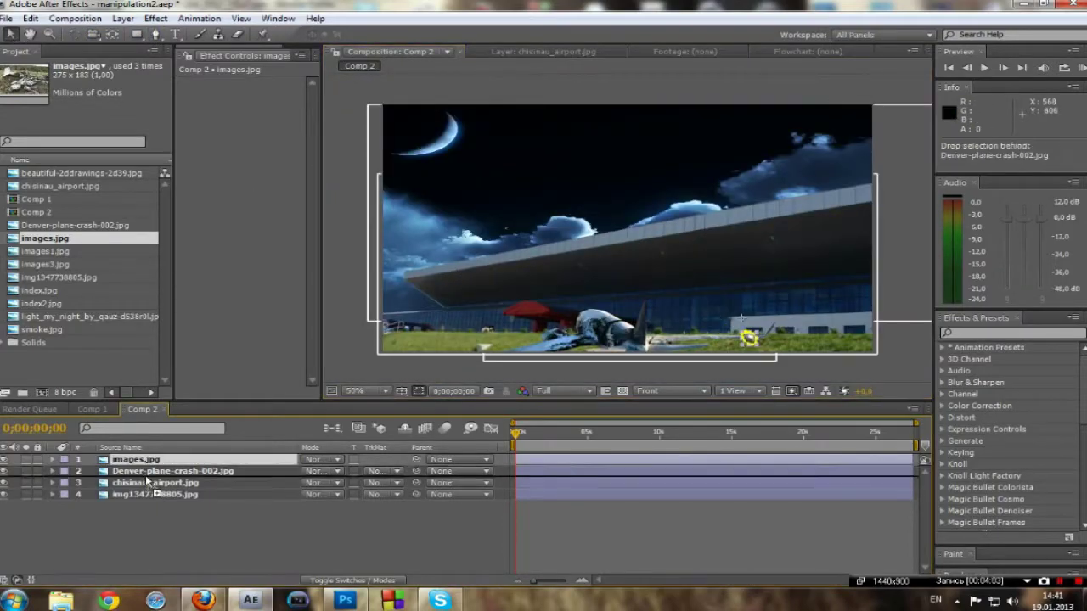
Move images.jpg below the plane crash layer, then duplicate and rotate the copy
drag(136, 459, 143, 481)
key(ctrl+d)
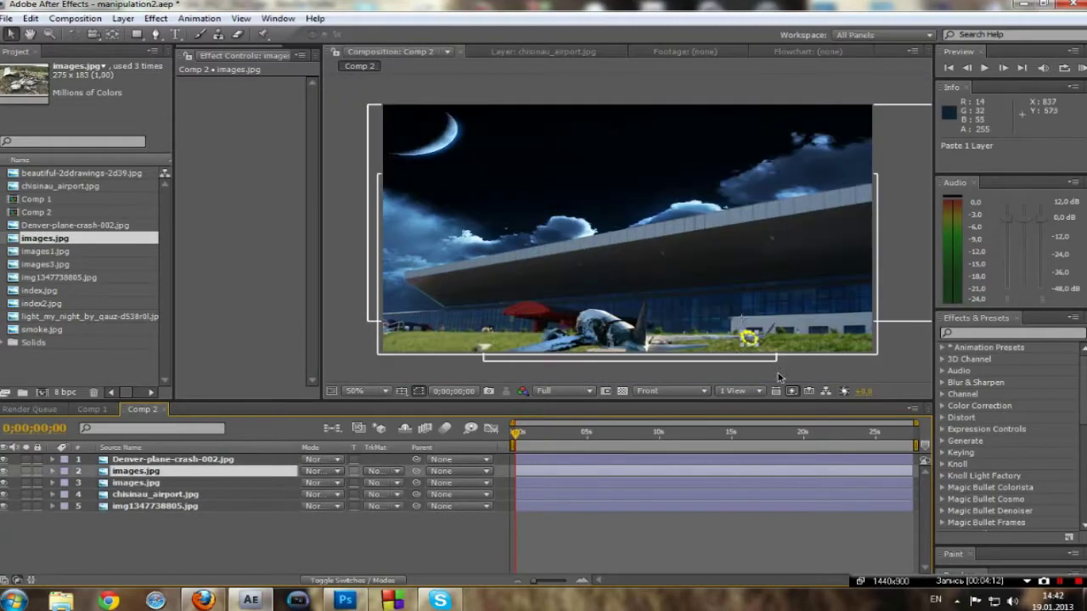
key(r)
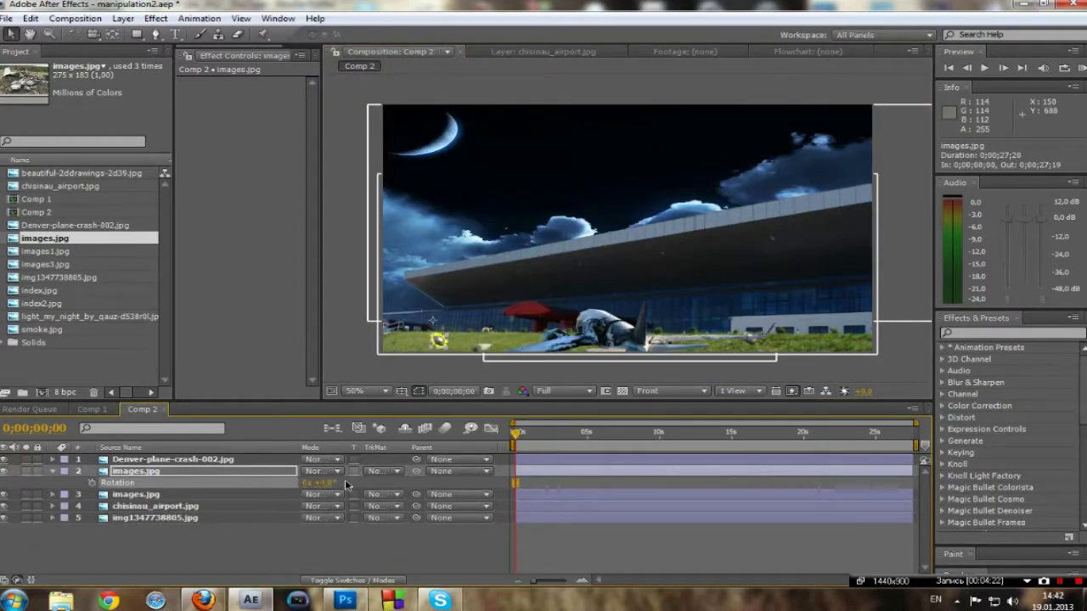
Place the fiery images1.jpg over the crashed plane in Soft Light blending mode
click(48, 179)
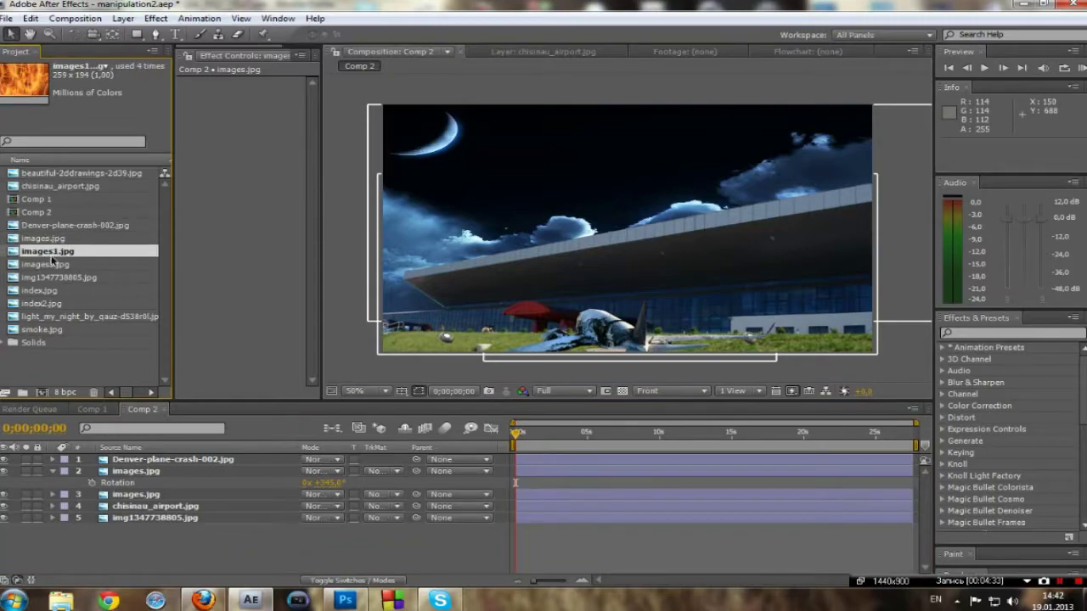
mouse_move(48, 251)
mouse_down()
mouse_move(623, 230)
mouse_move(610, 328)
mouse_up()
click(321, 459)
click(473, 286)
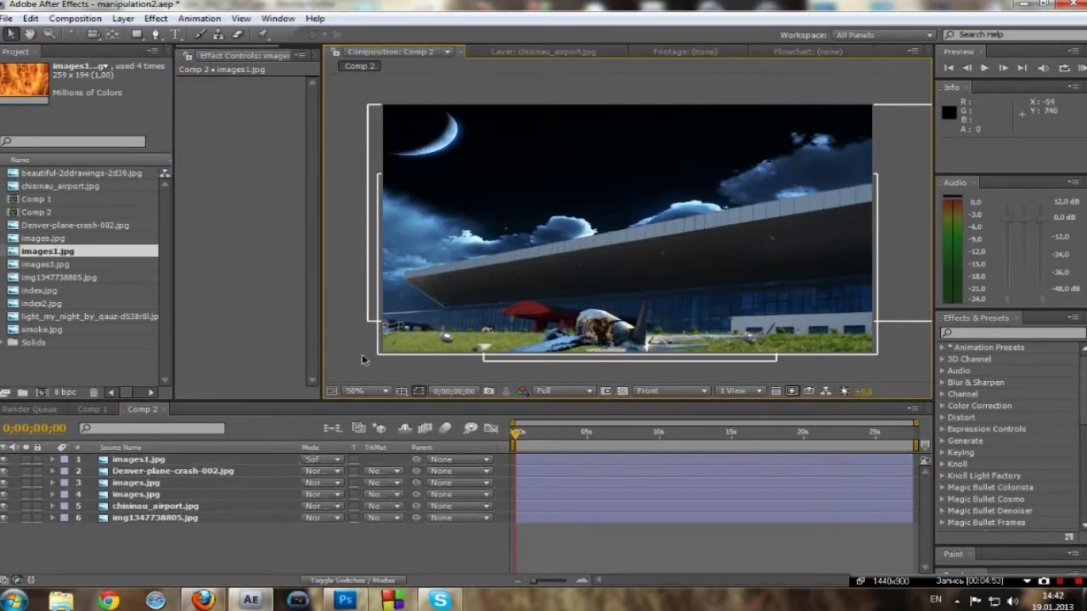
Duplicate the images1.jpg fire layer and rotate the copy -18°
key(ctrl+d)
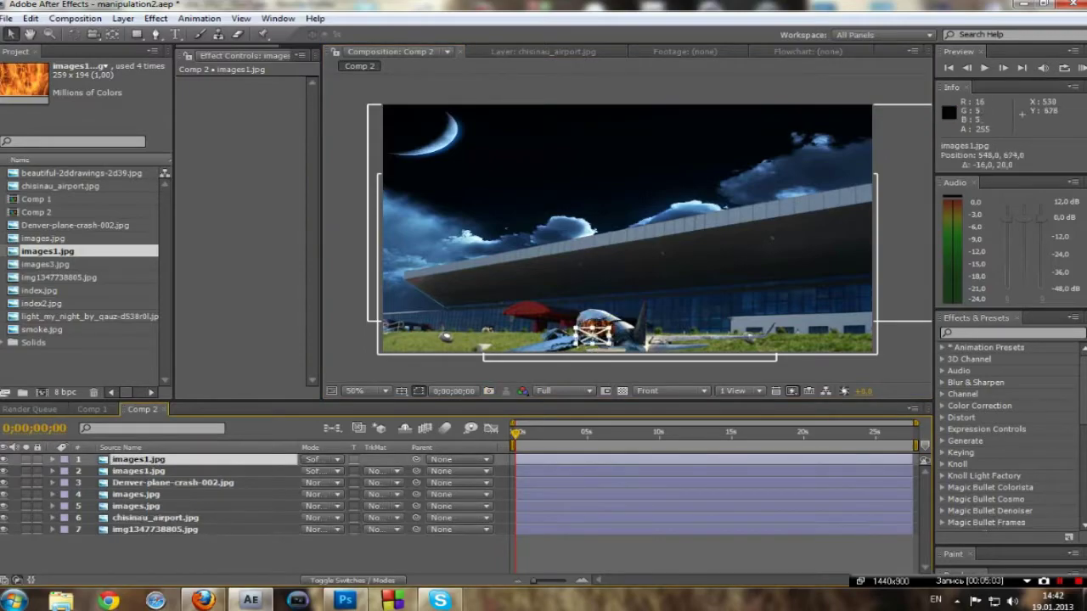
key(r)
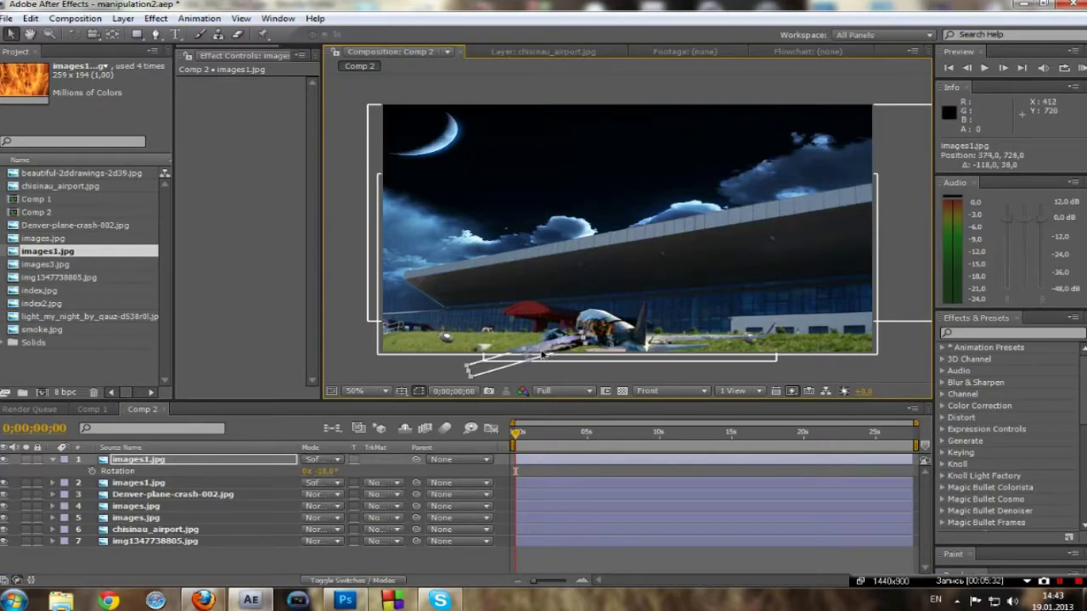
click(577, 373)
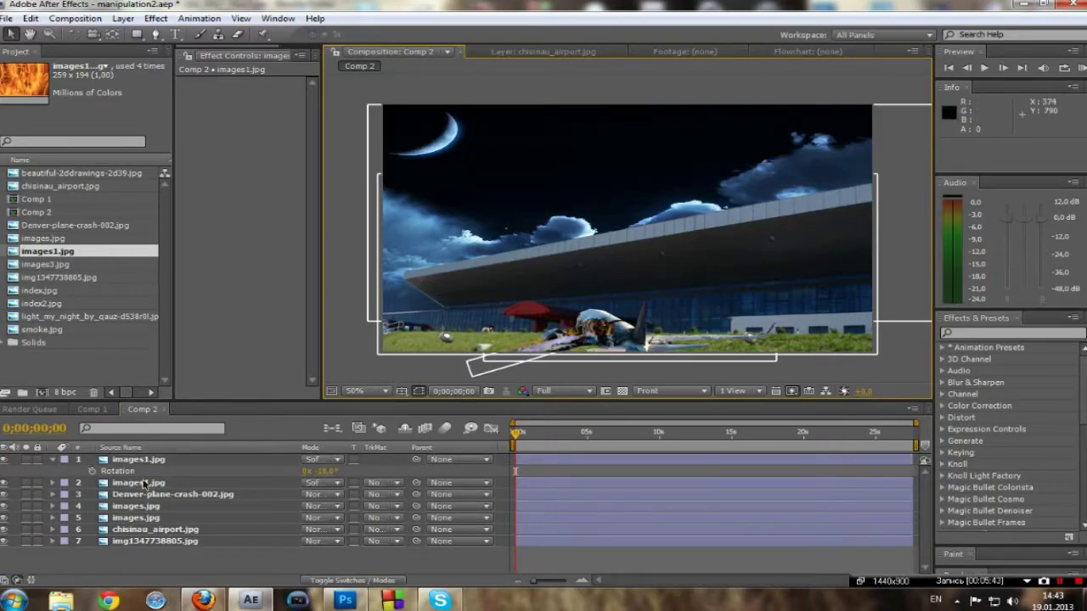
right_click(181, 556)
Grade a new adjustment layer with Magic Bullet Looks' aaleem (156) preset and paste it into Comp 2
click(448, 560)
right_click(181, 459)
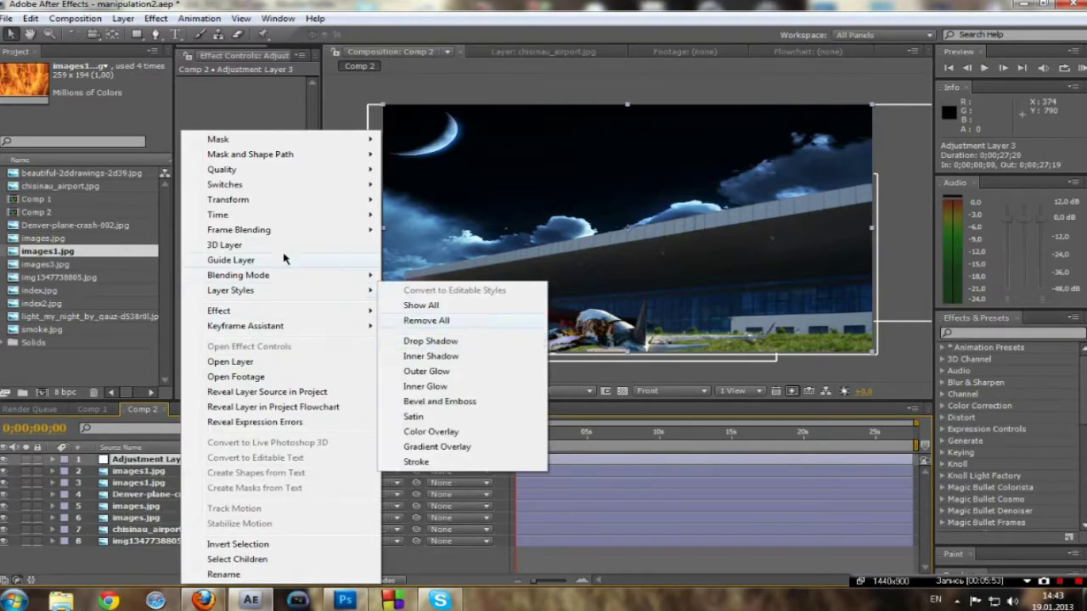
mouse_move(289, 311)
click(464, 309)
click(246, 145)
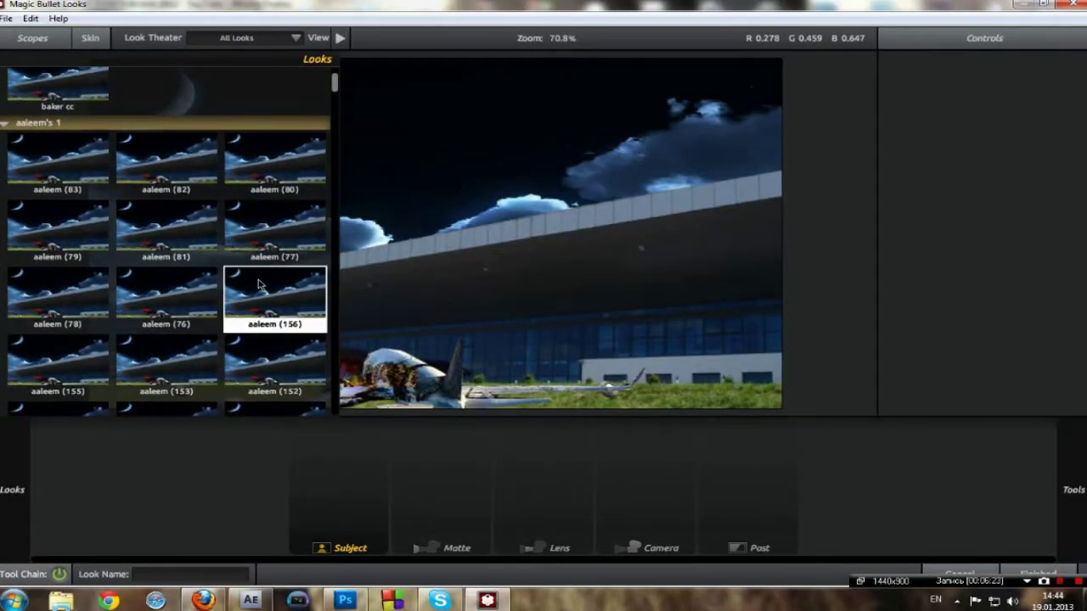
scroll(287, 354, down, 1)
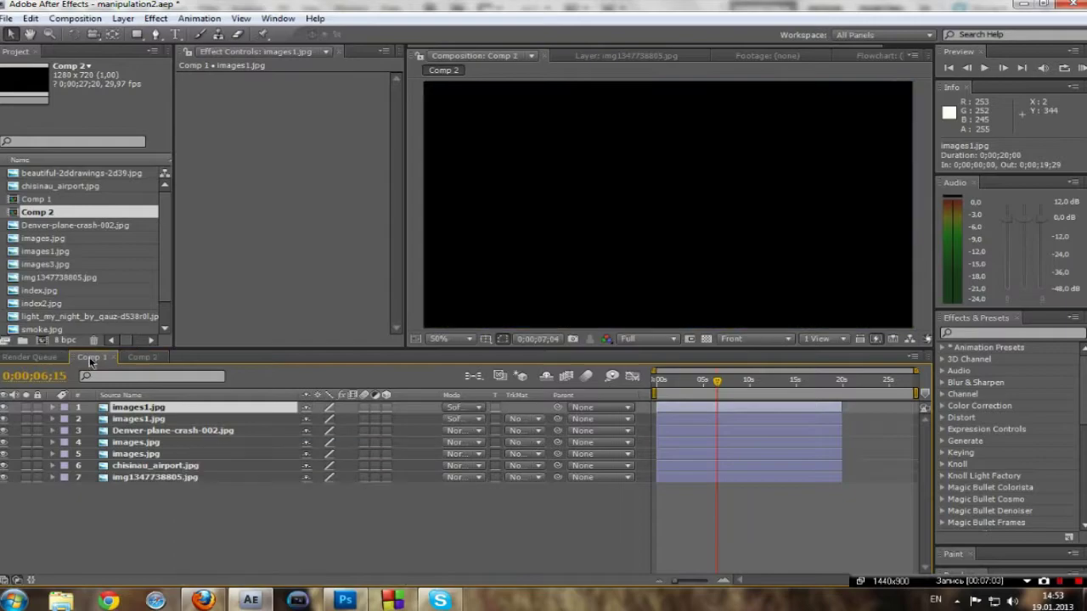
key(ctrl+v)
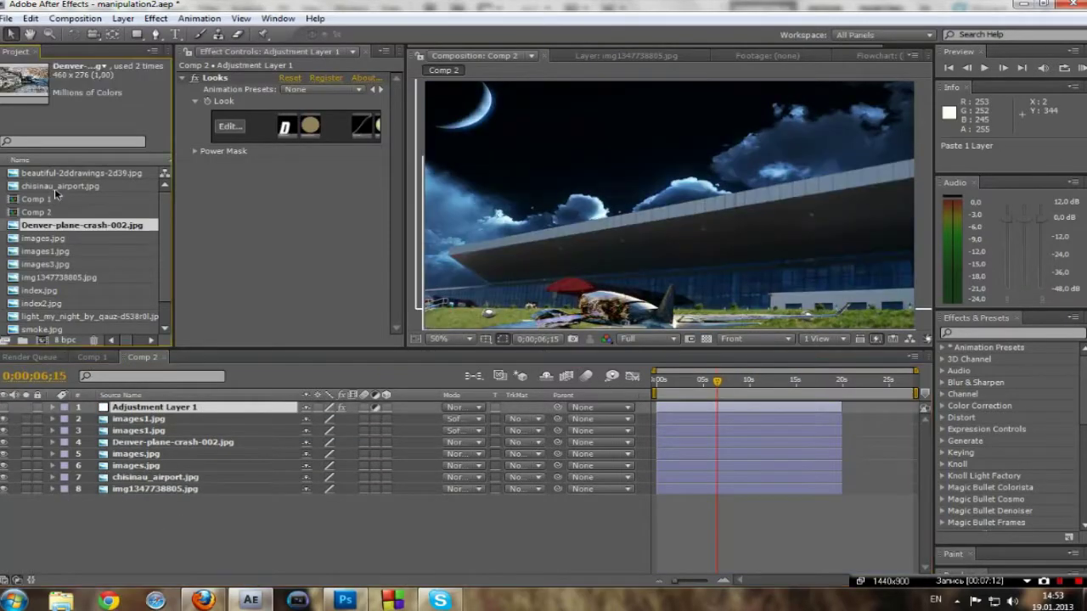
Place images3.jpg over the terminal facade in Soft Light, scaled to fit, with lowered opacity
click(48, 265)
drag(121, 455, 121, 472)
drag(670, 208, 729, 291)
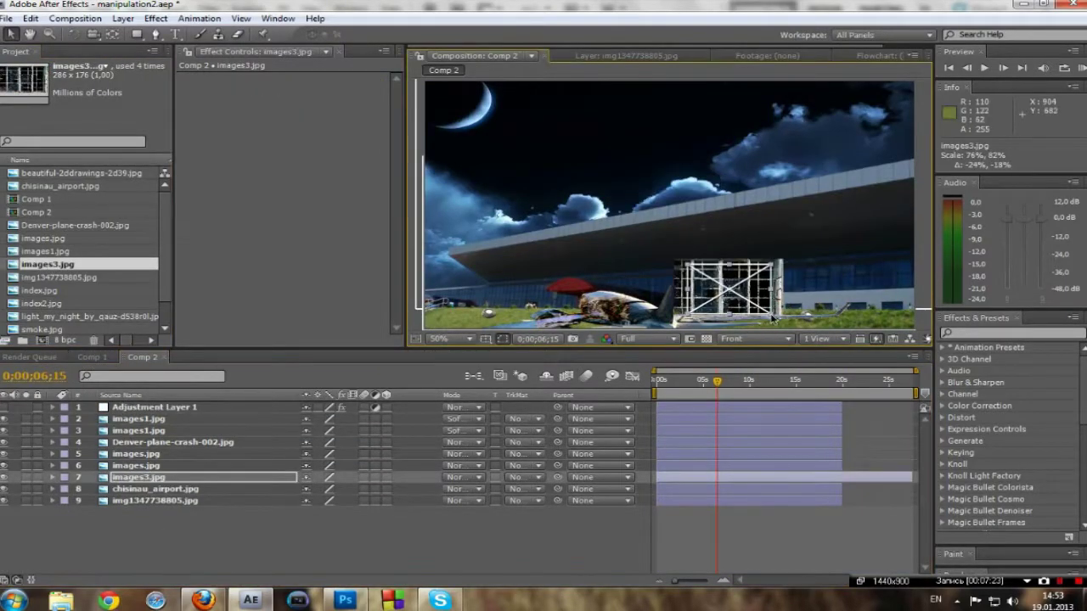
click(465, 477)
click(480, 442)
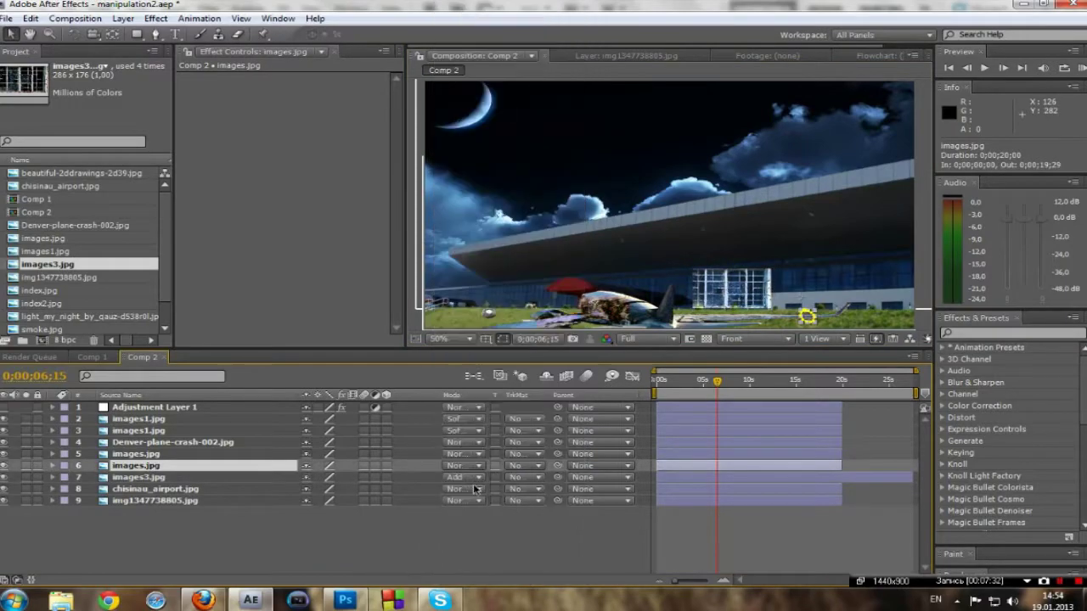
drag(772, 307, 770, 312)
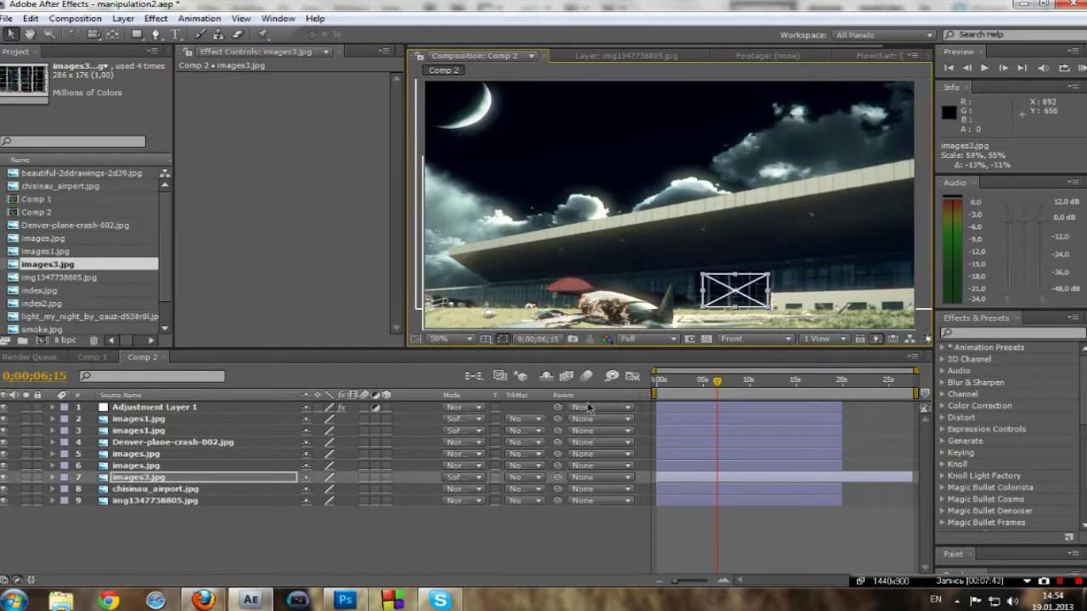
key(t)
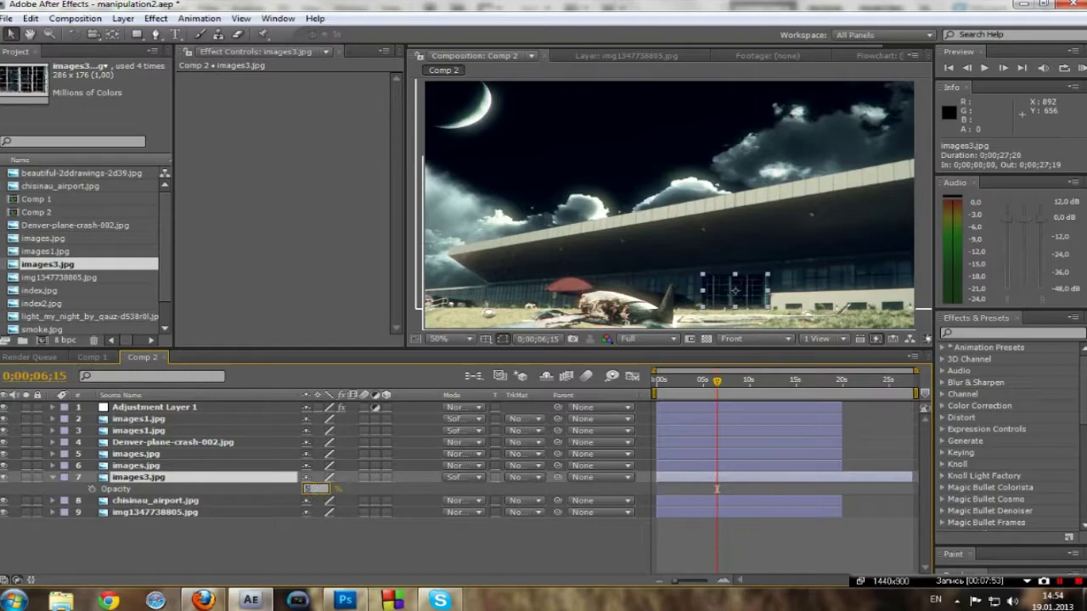
key(F2)
Stretch images3.jpg taller, then duplicate it and rotate and stretch the layer 7 copy
click(700, 286)
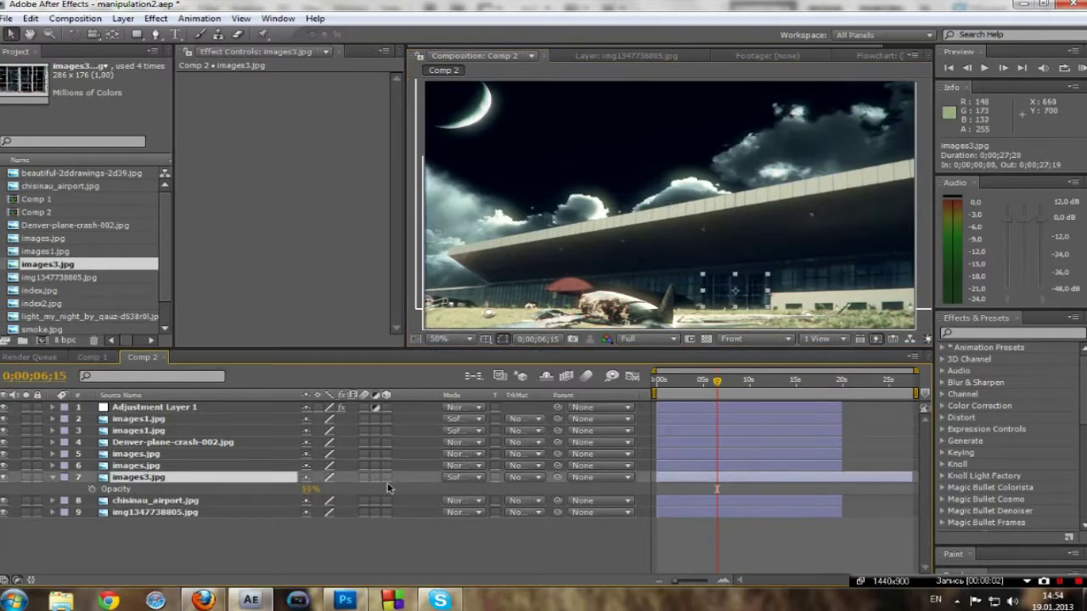
drag(735, 287, 814, 286)
key(ctrl+d)
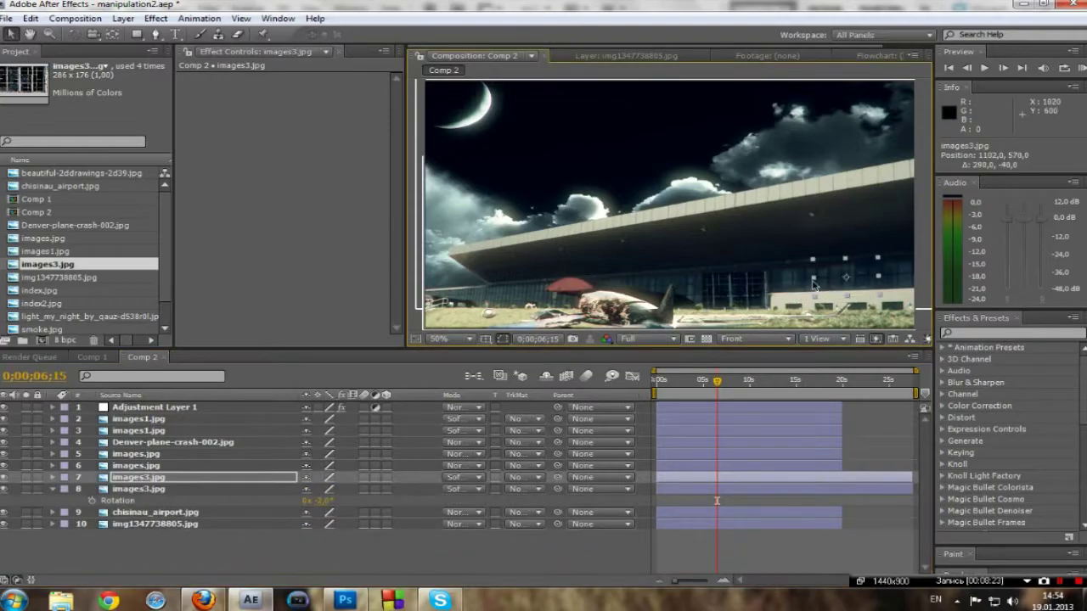
click(188, 501)
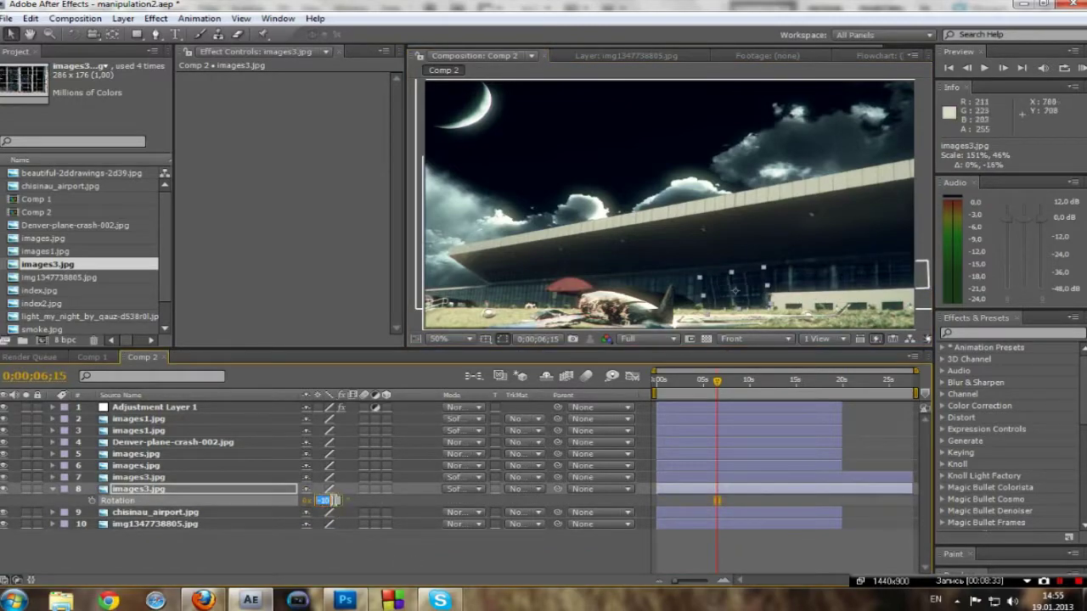
click(351, 546)
click(157, 477)
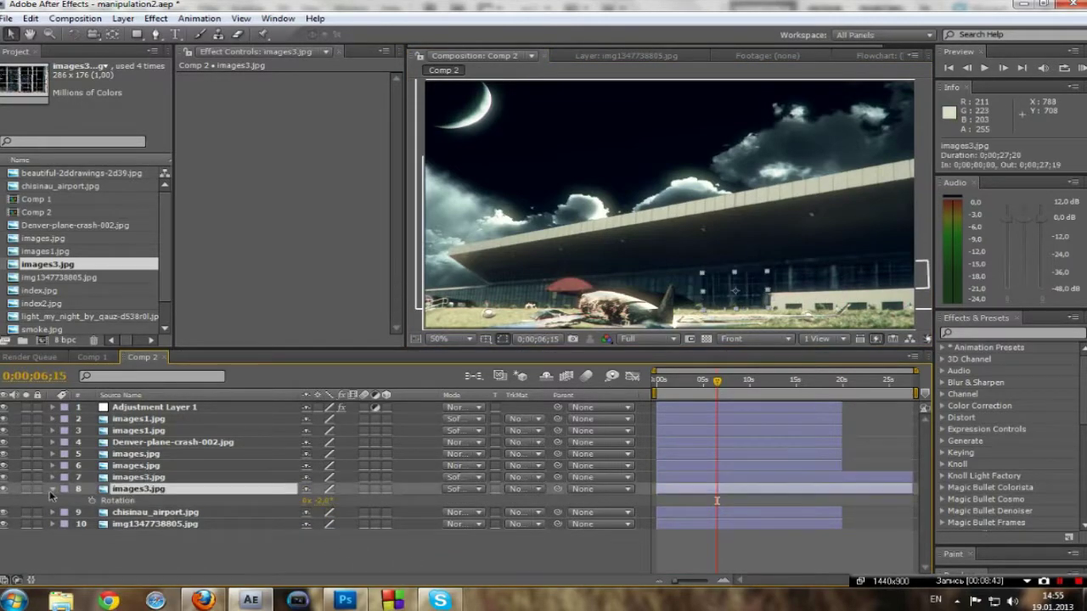
key(r)
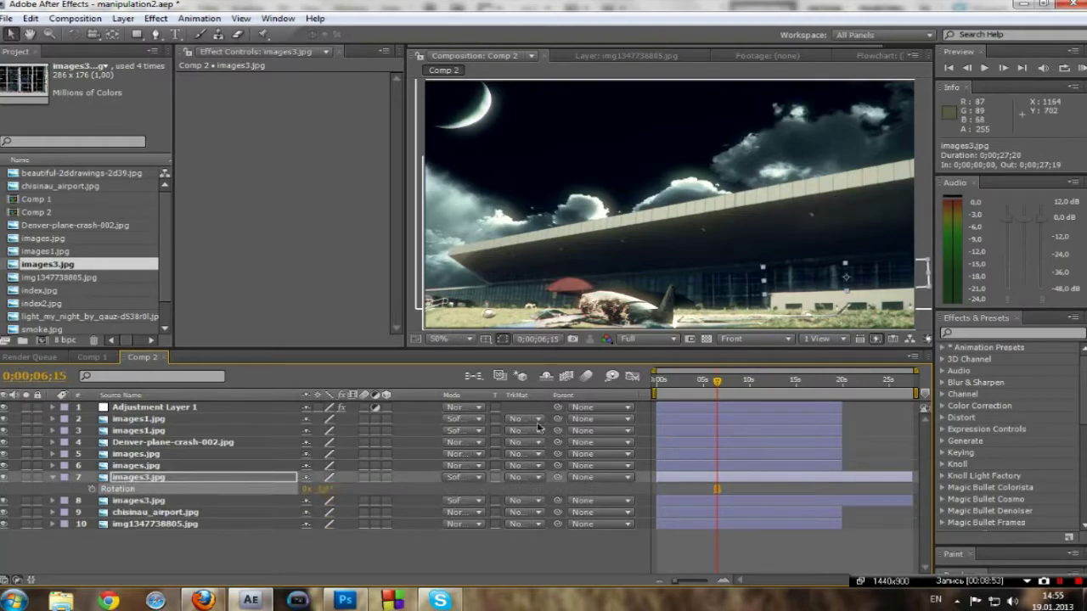
drag(845, 268, 437, 301)
Add more images3.jpg copies stretched along the terminal and give Adjustment Layer 3 Fast Blur
key(ctrl+v)
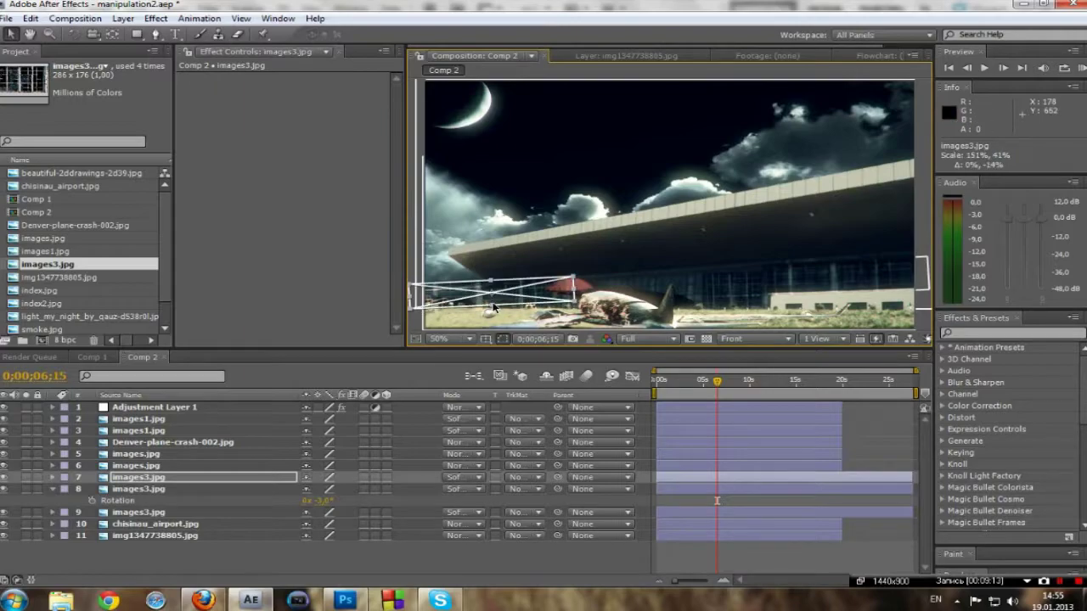
key(ctrl+z)
key(r)
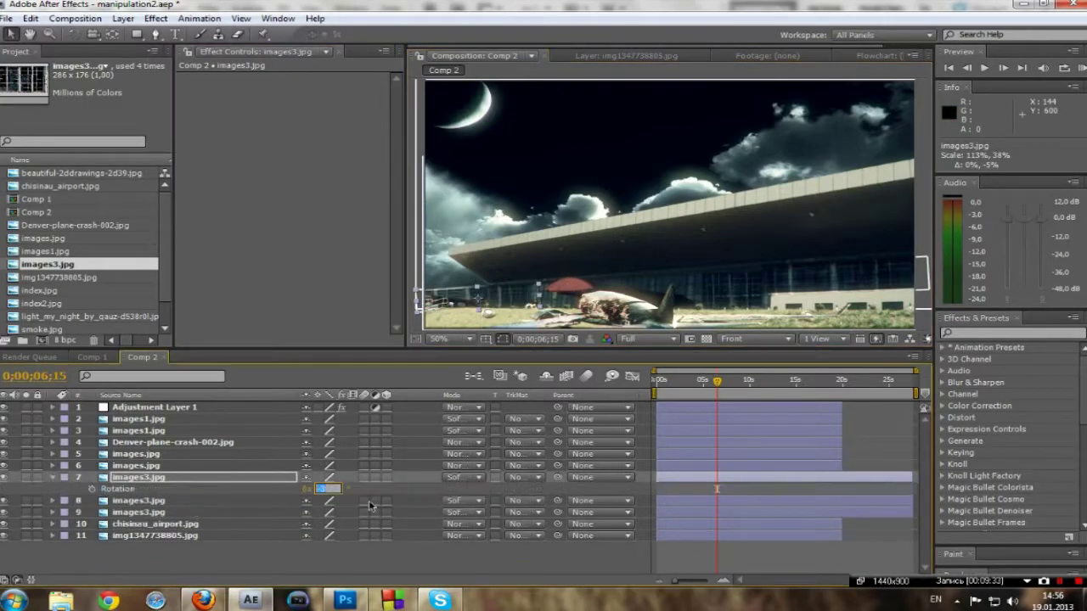
drag(539, 295, 570, 297)
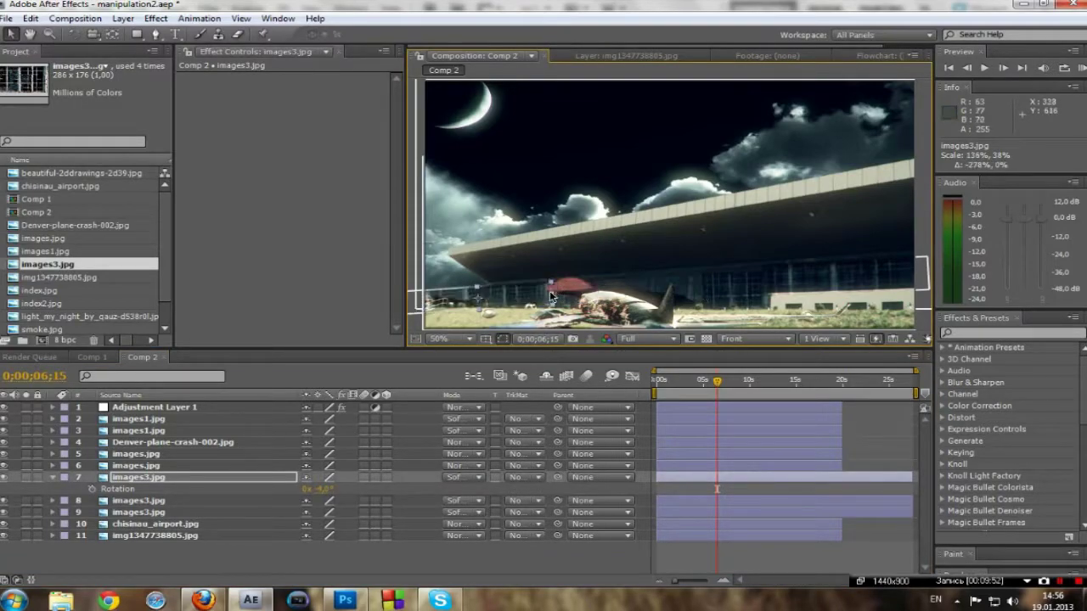
key(ctrl+d)
drag(548, 299, 752, 299)
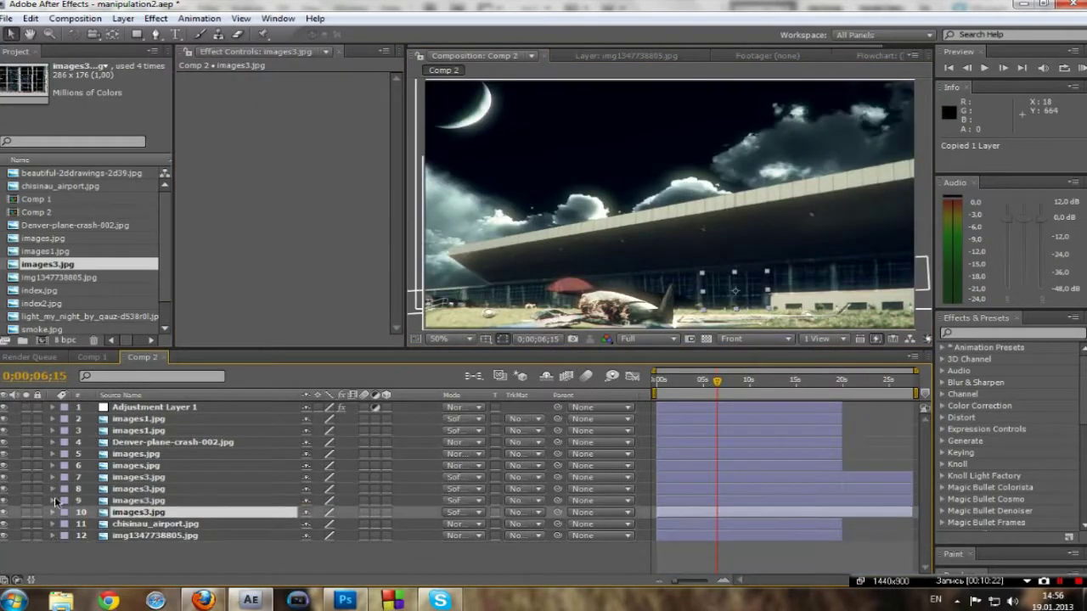
drag(991, 371, 274, 275)
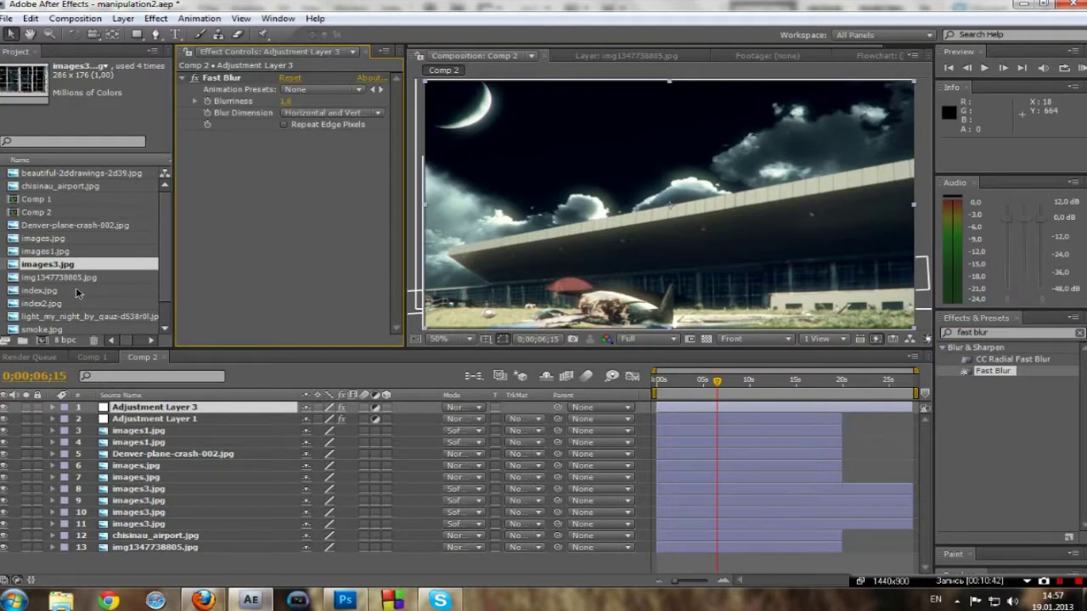
Add smoke.jpg to the comp in Add blending mode, scaled to 427%
click(42, 329)
drag(43, 303, 170, 465)
click(463, 465)
click(468, 154)
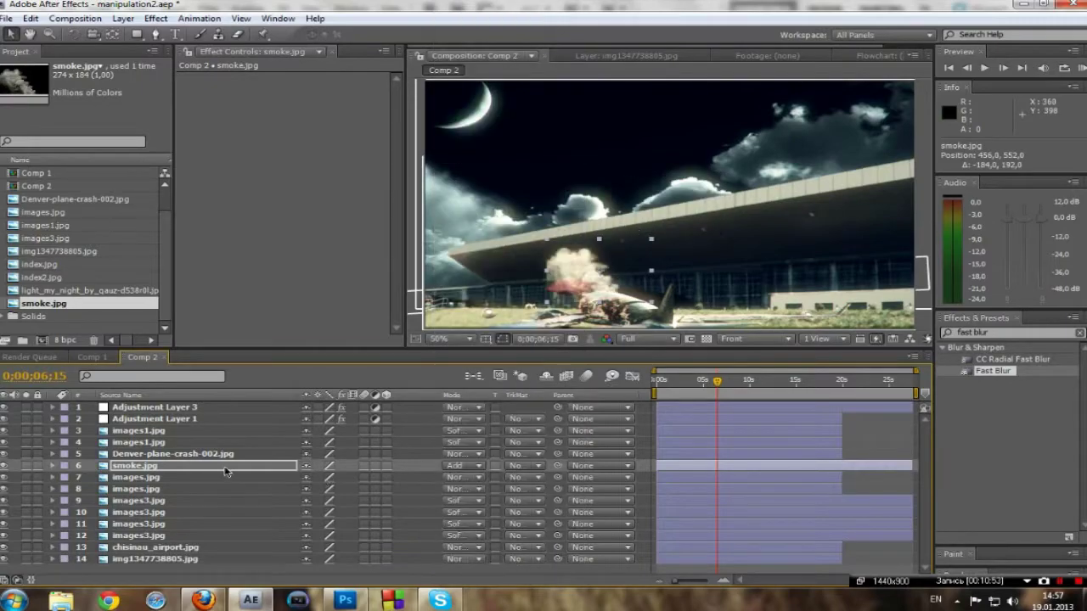
key(s)
mouse_move(339, 477)
mouse_down()
mouse_move(491, 263)
mouse_move(489, 302)
mouse_move(502, 299)
mouse_up()
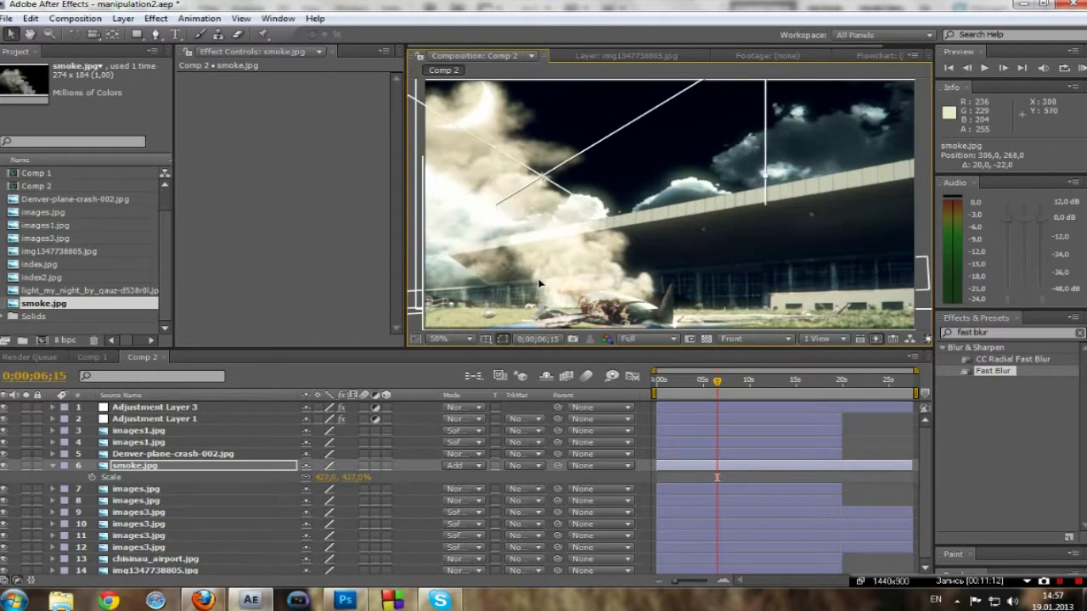
Set the smoke layer to 58% opacity and apply Fast Blur to it
key(t)
click(310, 478)
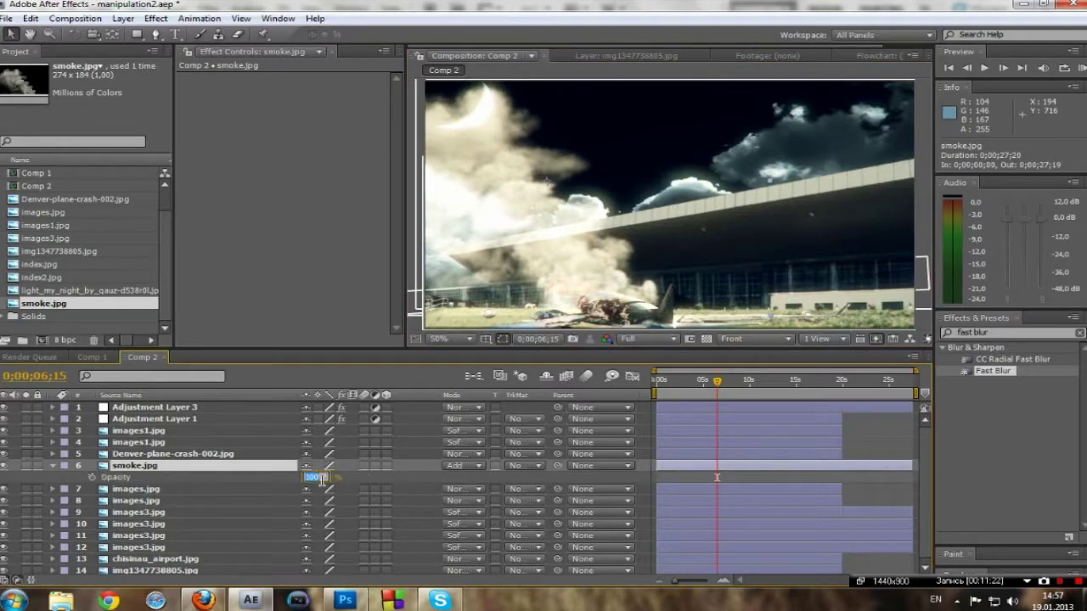
text(58)
key(Return)
key(ctrl+alt+shift+e)
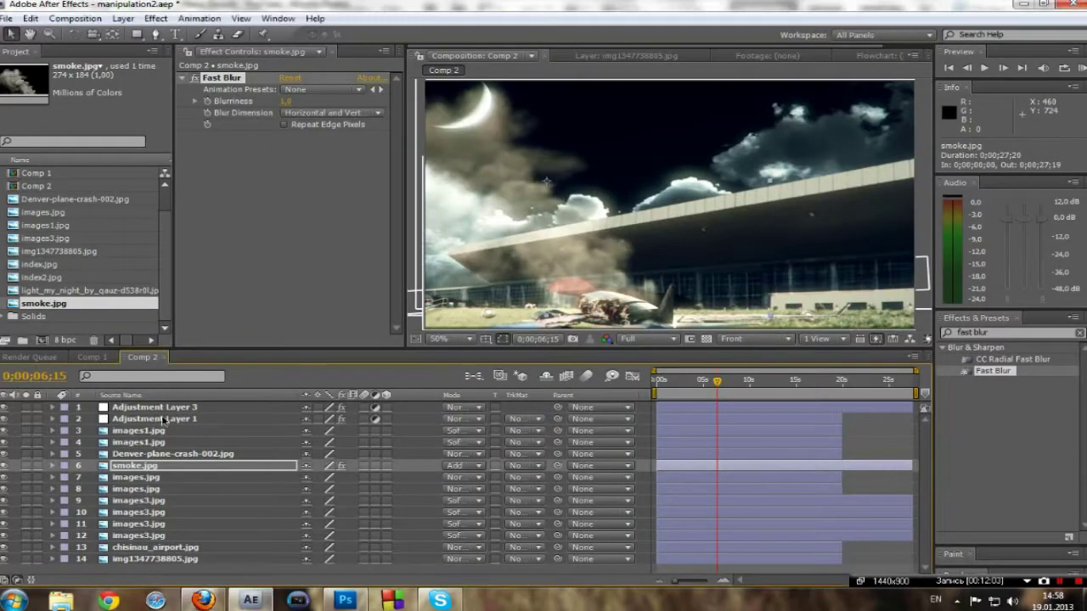
Make a third images1.jpg copy and scrub the timeline to preview the comp
click(169, 561)
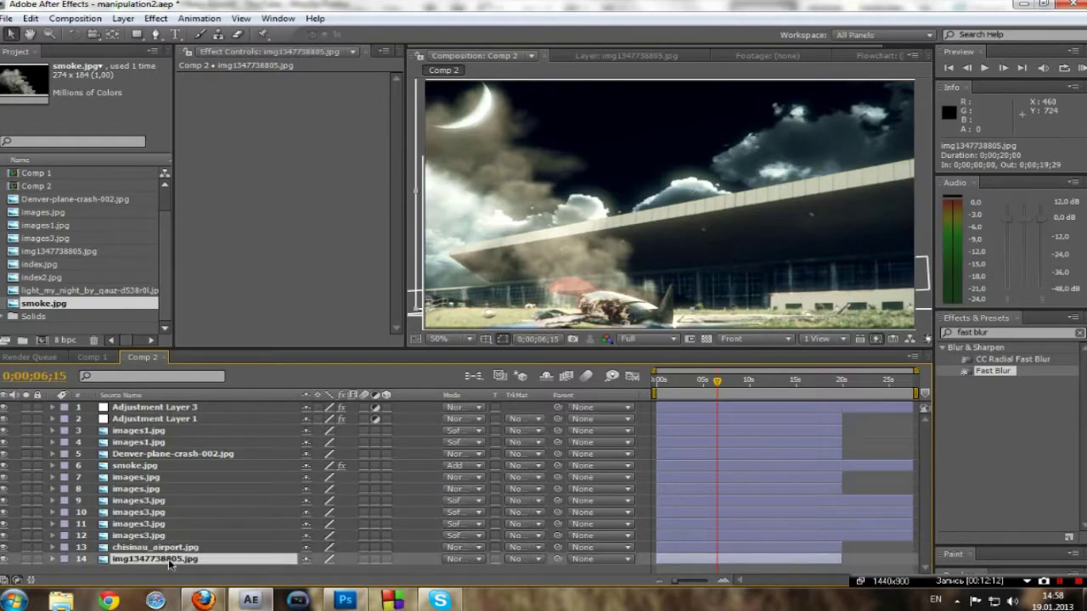
click(131, 433)
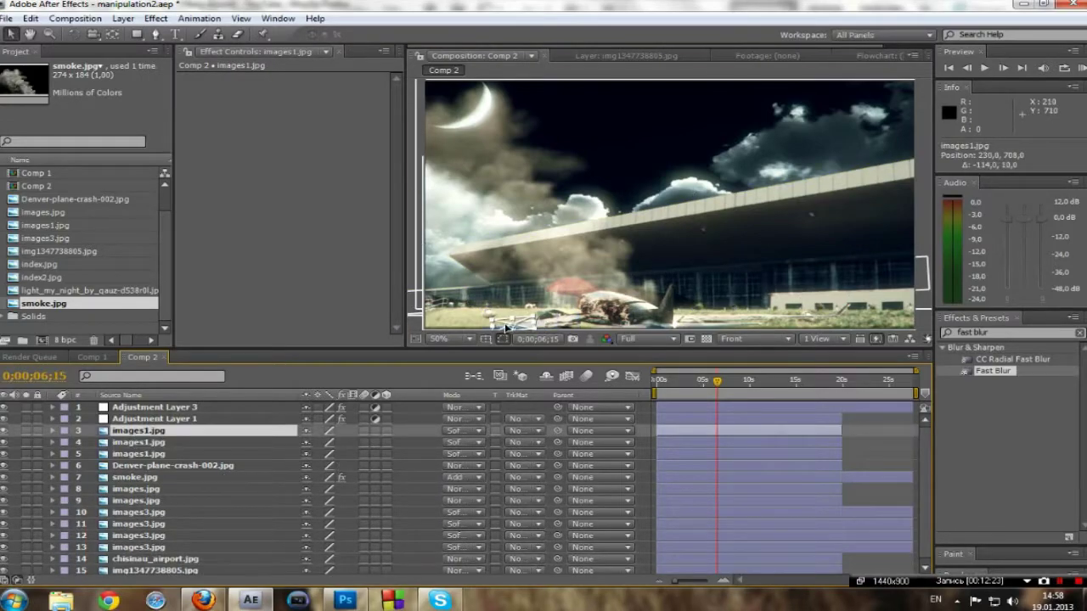
key(ctrl+v)
drag(861, 380, 767, 380)
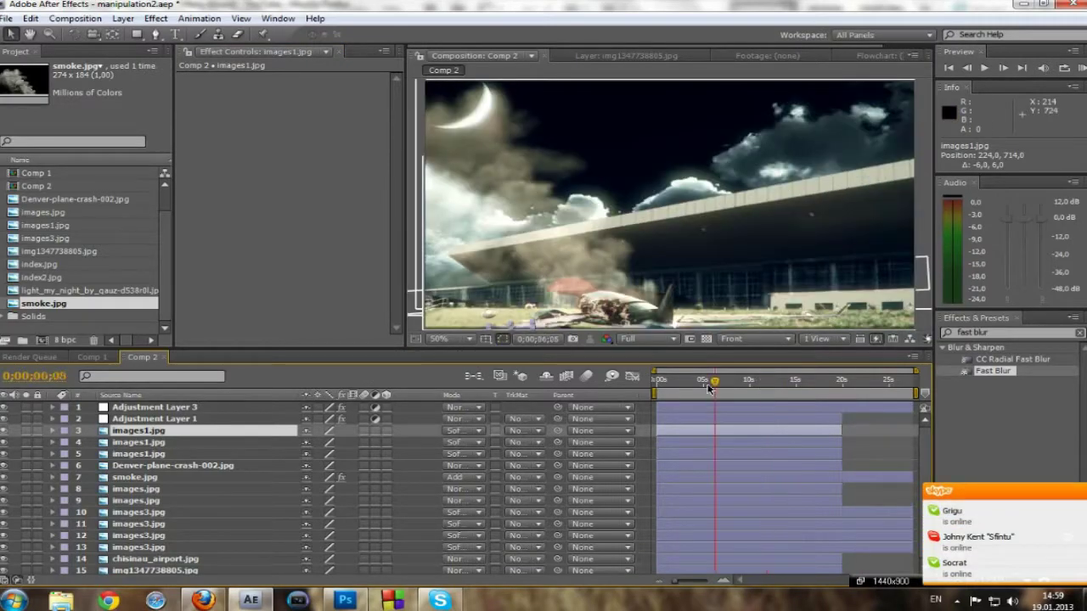
click(469, 134)
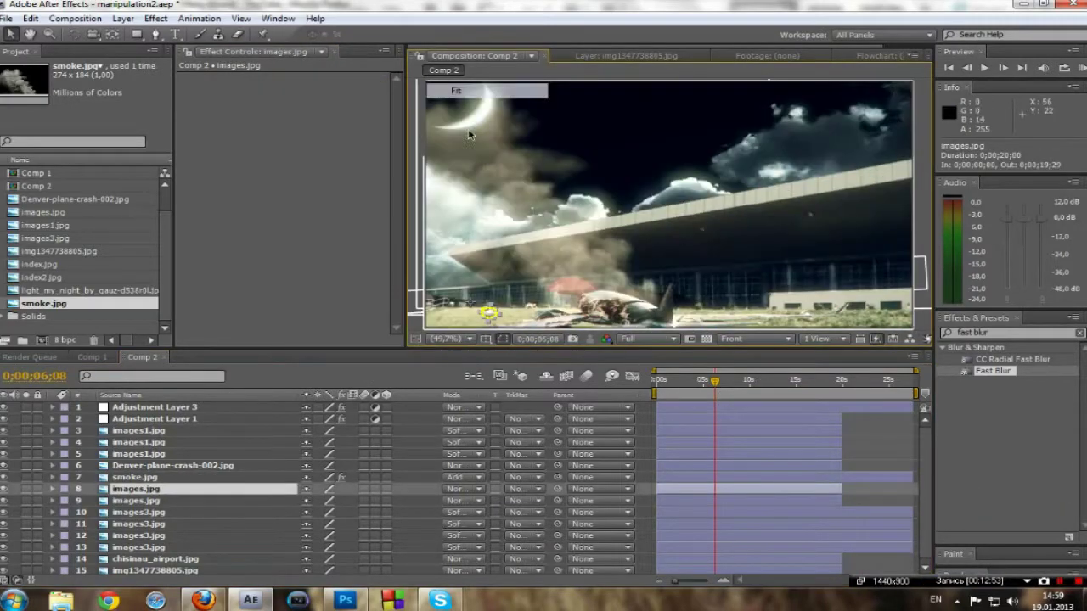
drag(406, 349, 280, 431)
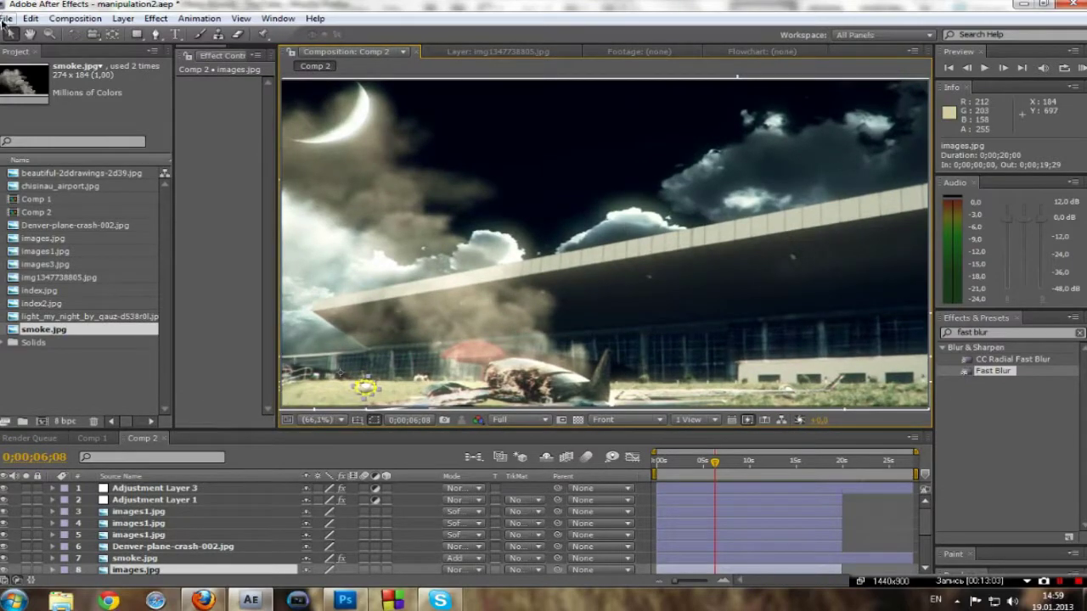
click(7, 18)
Save a plain wall texture from the 'Crashed wall' image results, overwriting the existing file
mouse_move(51, 238)
click(331, 242)
scroll(258, 274, down, 5)
scroll(258, 274, up, 5)
scroll(212, 254, down, 10)
scroll(125, 166, up, 10)
scroll(125, 166, up, 10)
scroll(124, 166, down, 15)
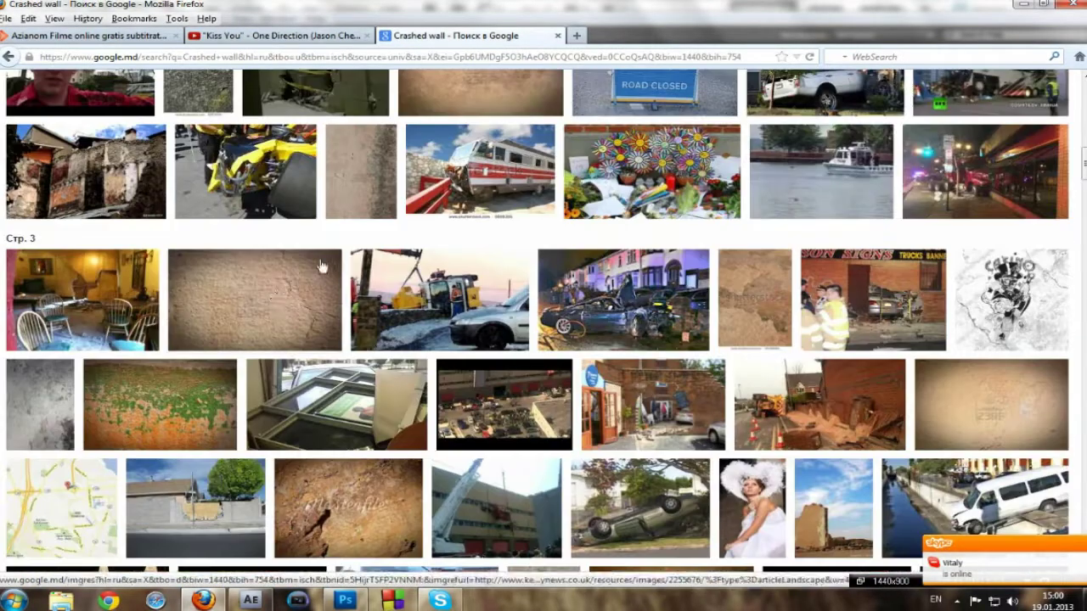
right_click(322, 266)
key(v)
key(Return)
key(Return)
key(Return)
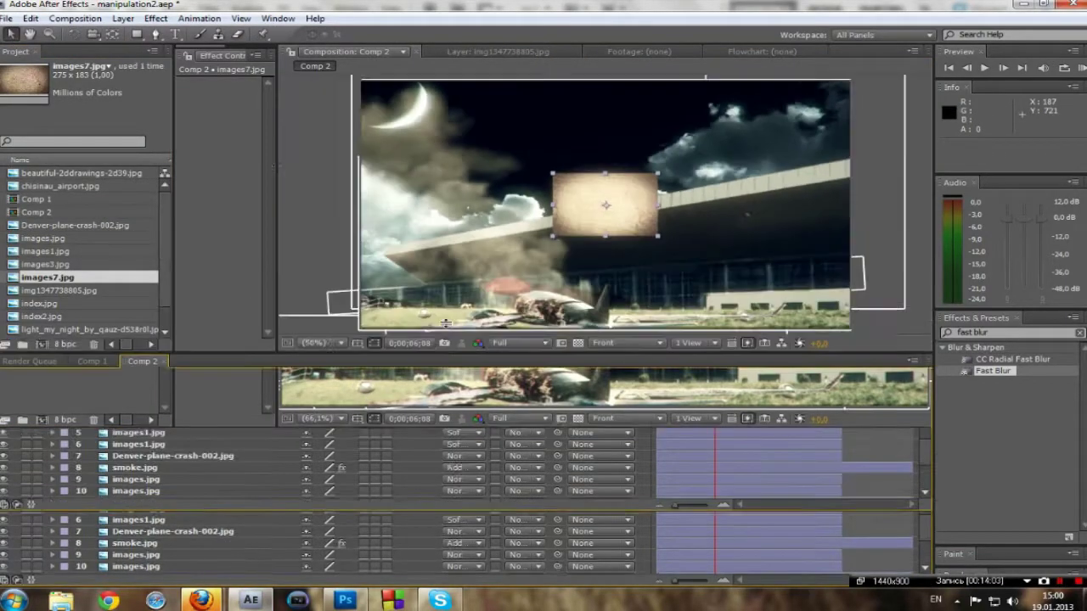
Move the images7.jpg texture to Soft Light and squash it into a thin strip along the roof
click(136, 517)
mouse_move(618, 182)
mouse_down()
mouse_move(671, 221)
mouse_move(712, 207)
mouse_up()
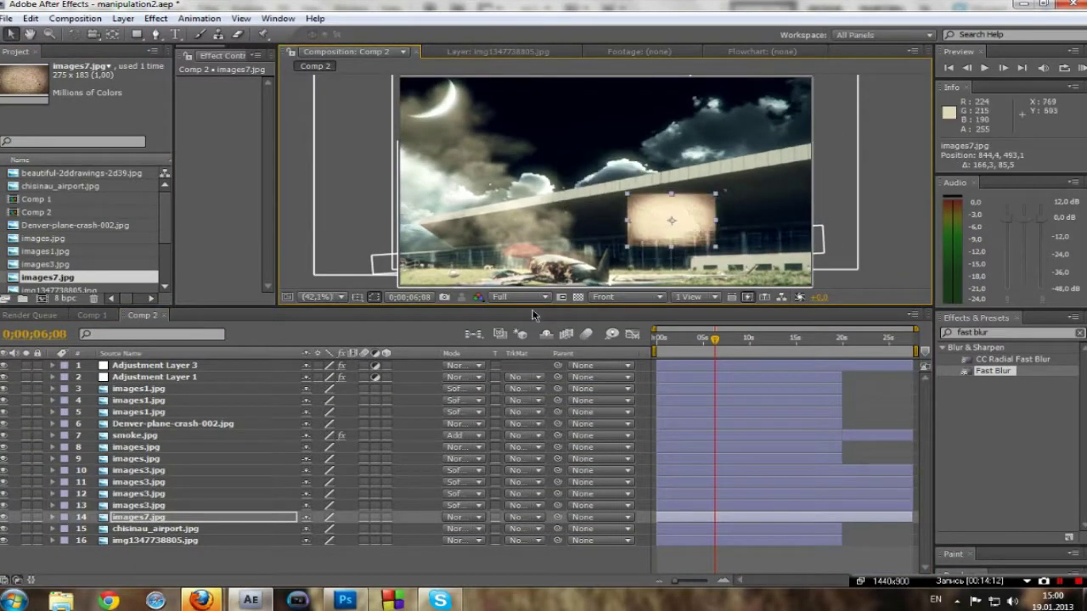
click(463, 517)
click(480, 281)
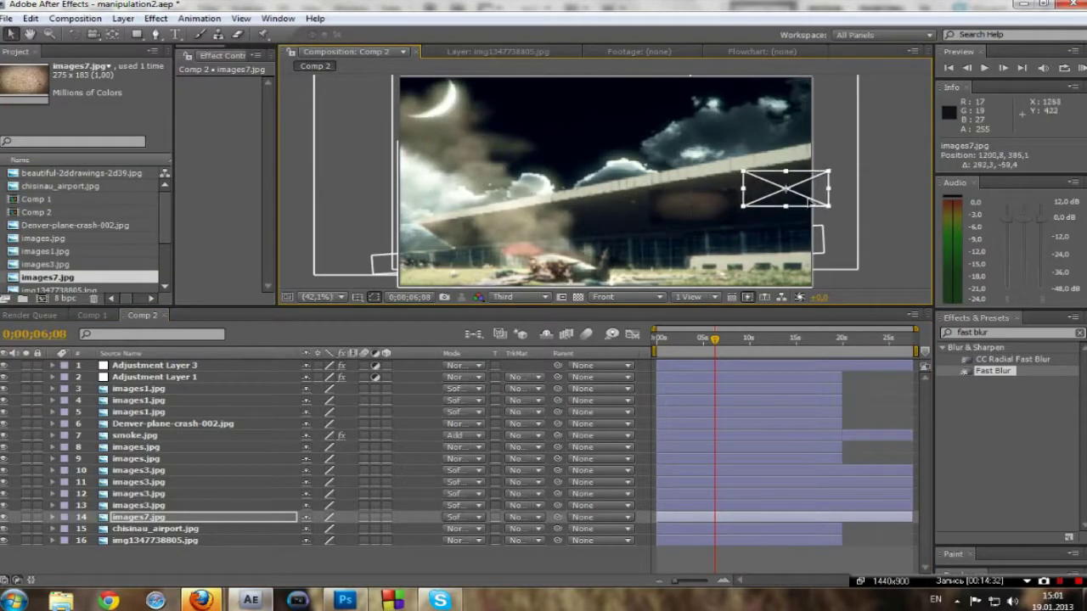
key(r)
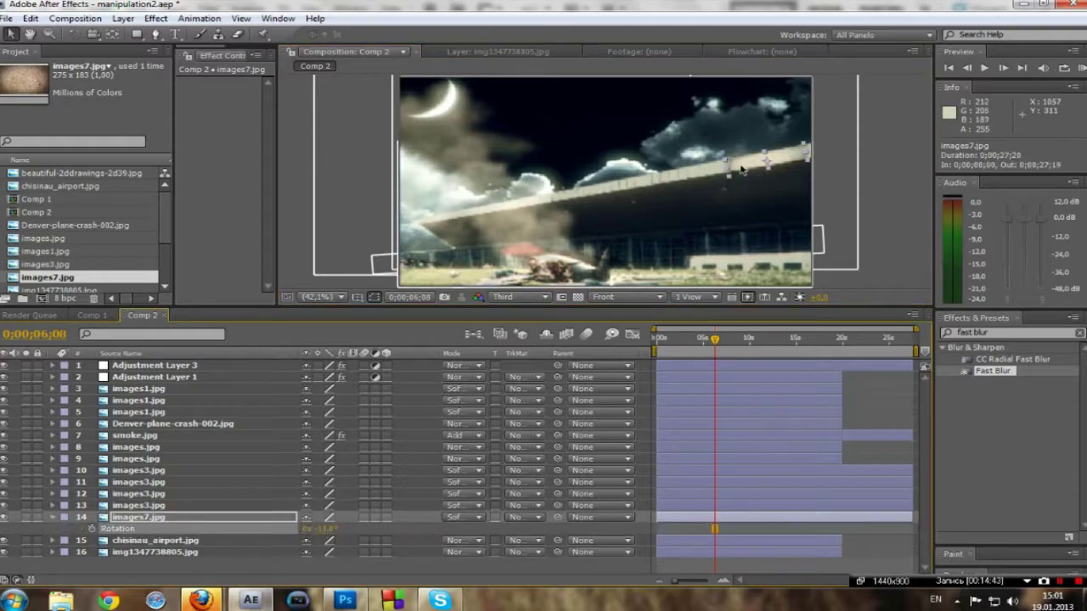
drag(737, 182, 610, 181)
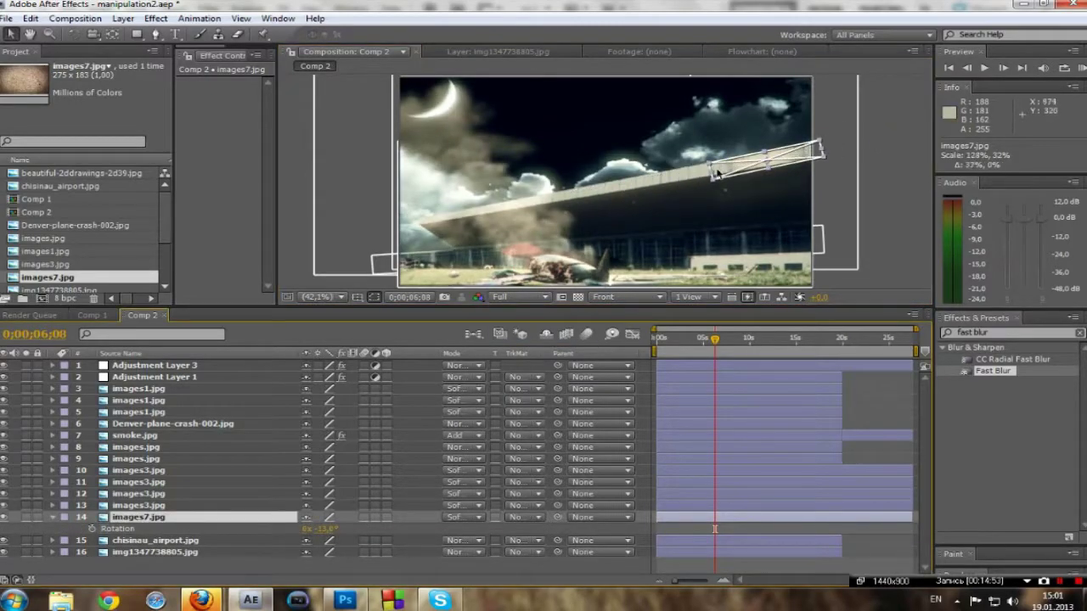
key(F2)
Add Fast Blur to the images7.jpg texture and switch its blending to Lighten
click(132, 519)
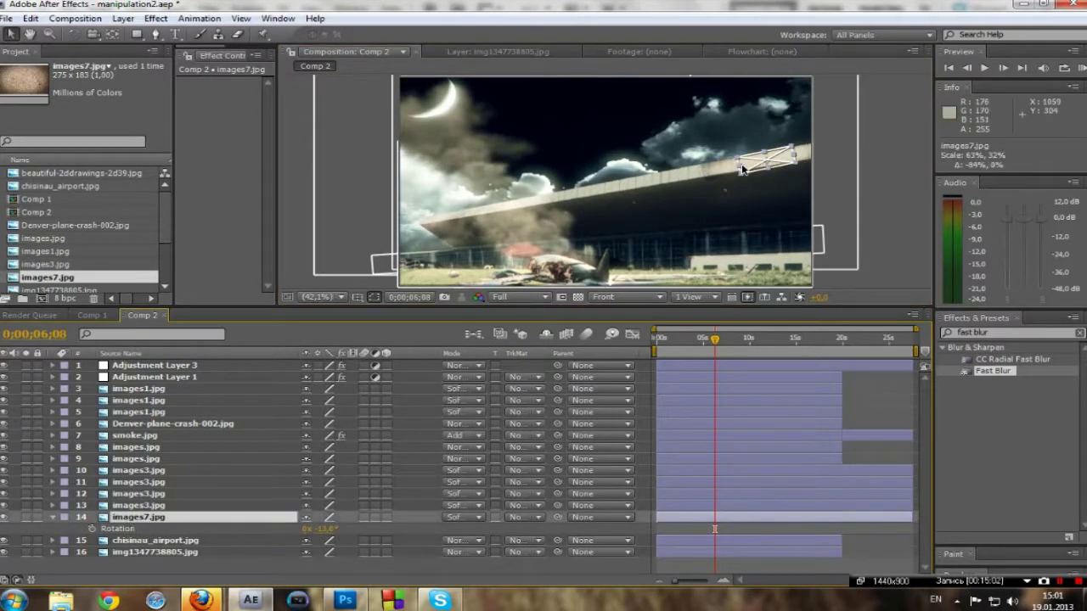
click(204, 367)
key(ctrl+c)
click(102, 517)
key(ctrl+v)
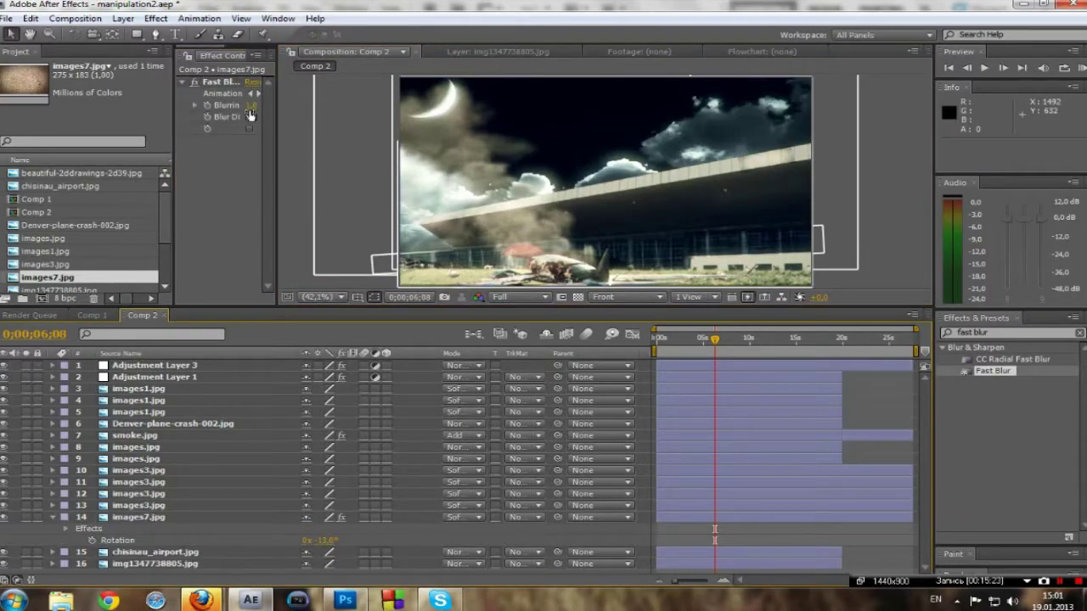
click(219, 82)
click(465, 517)
click(509, 188)
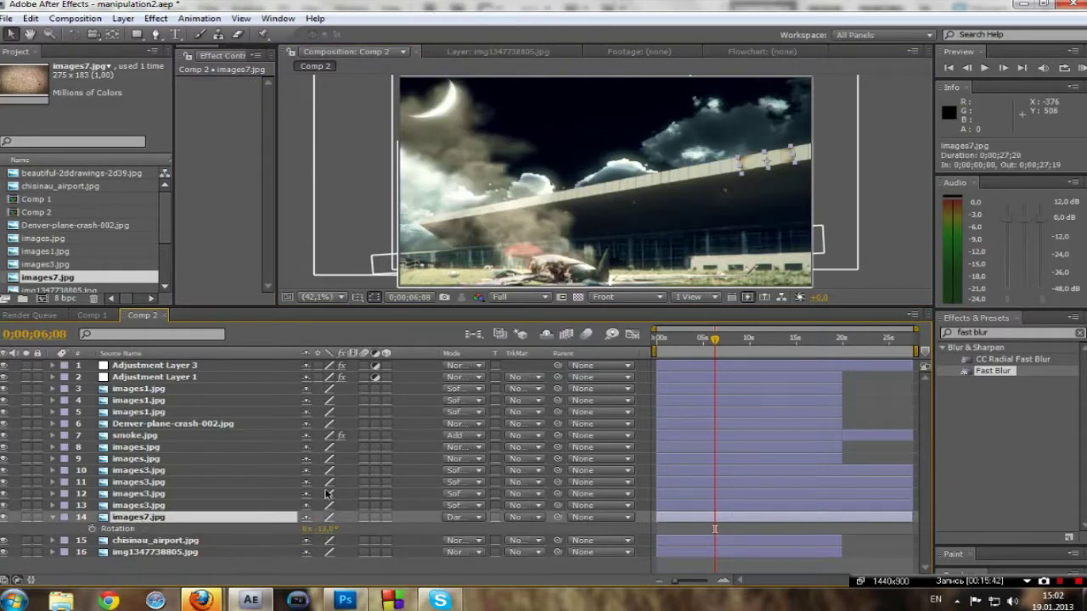
Delete the images7.jpg texture layer and add a new text layer
key(Delete)
click(138, 505)
right_click(259, 569)
mouse_move(293, 451)
click(509, 452)
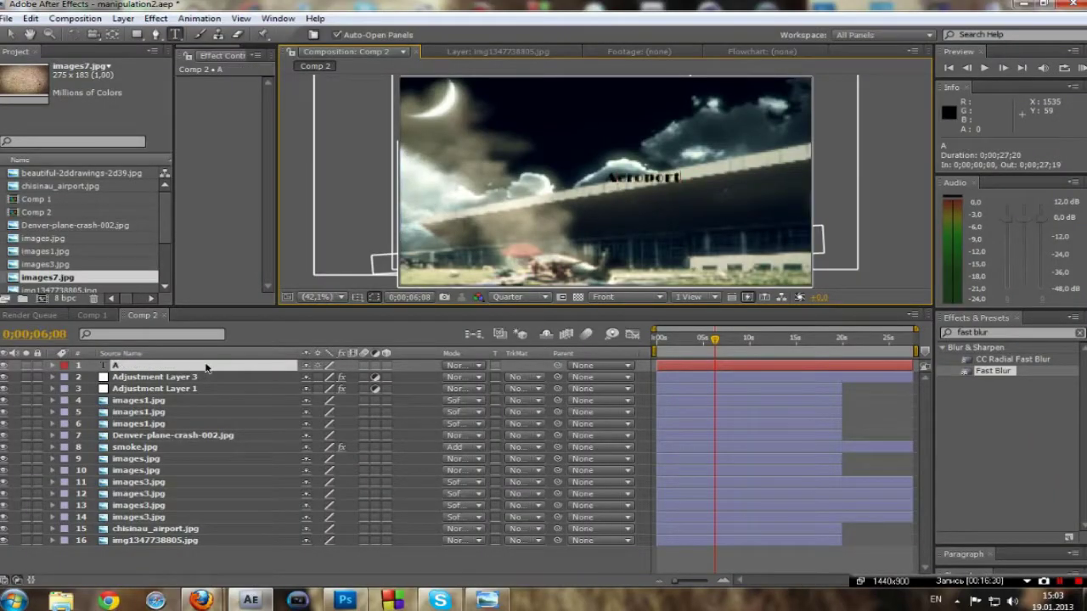
Create White Solid 1 and apply the Element effect to it
right_click(159, 556)
mouse_move(170, 448)
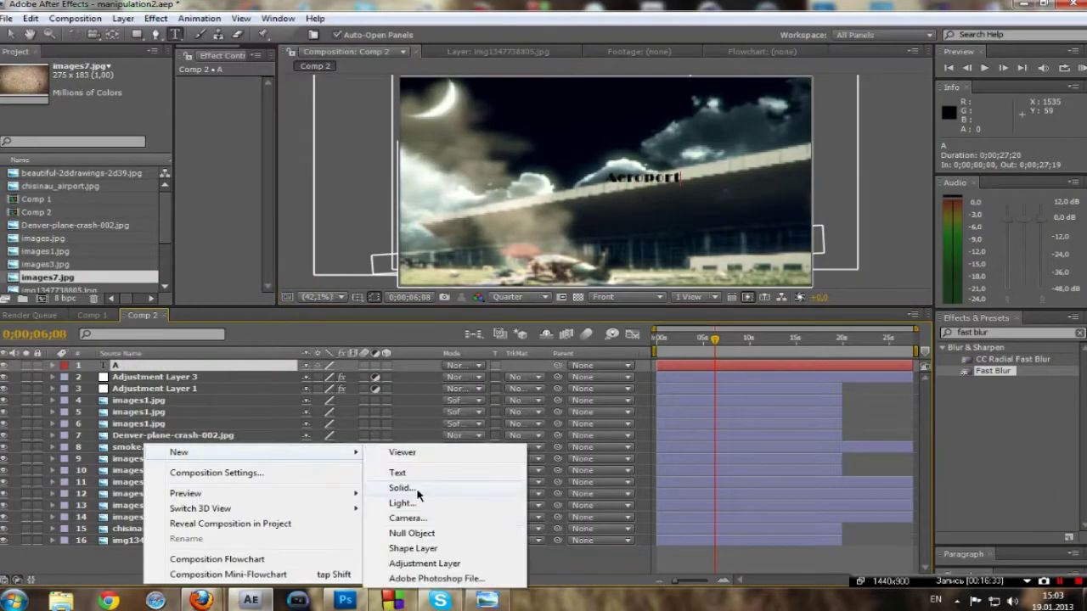
click(416, 569)
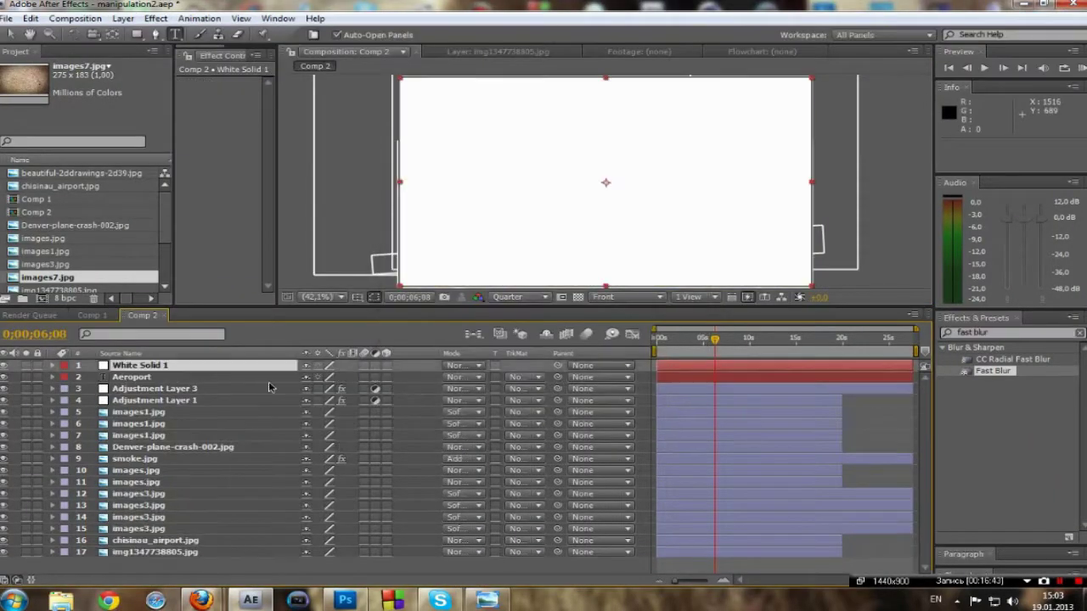
drag(997, 360, 185, 375)
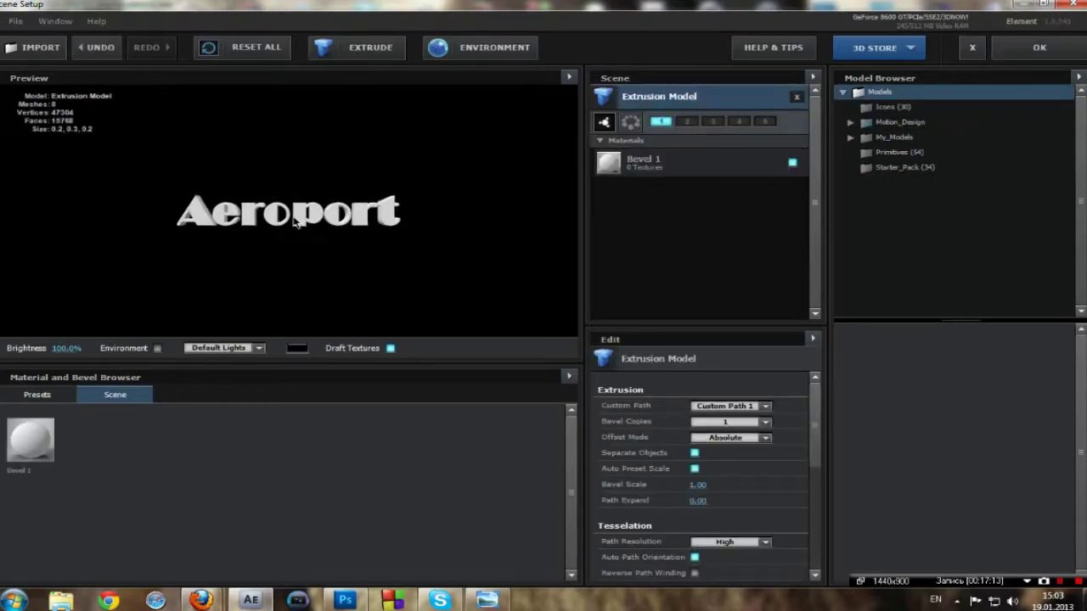
Turn the Aeroport model frontward and try dirt cliff and brushed metal materials on it
drag(286, 269, 255, 255)
click(36, 394)
click(82, 457)
click(89, 472)
click(89, 488)
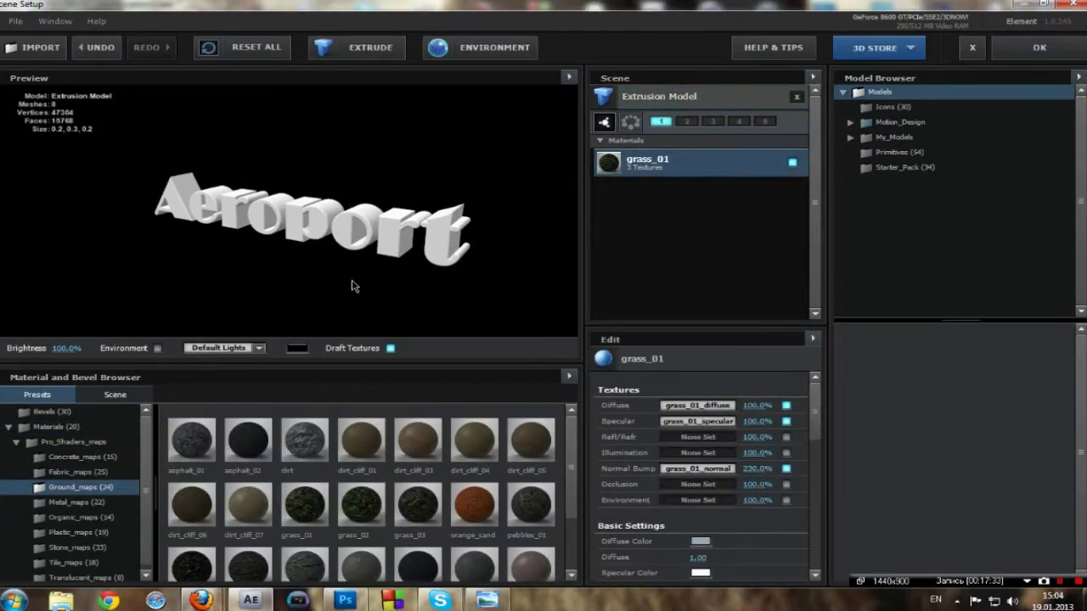
drag(361, 440, 329, 246)
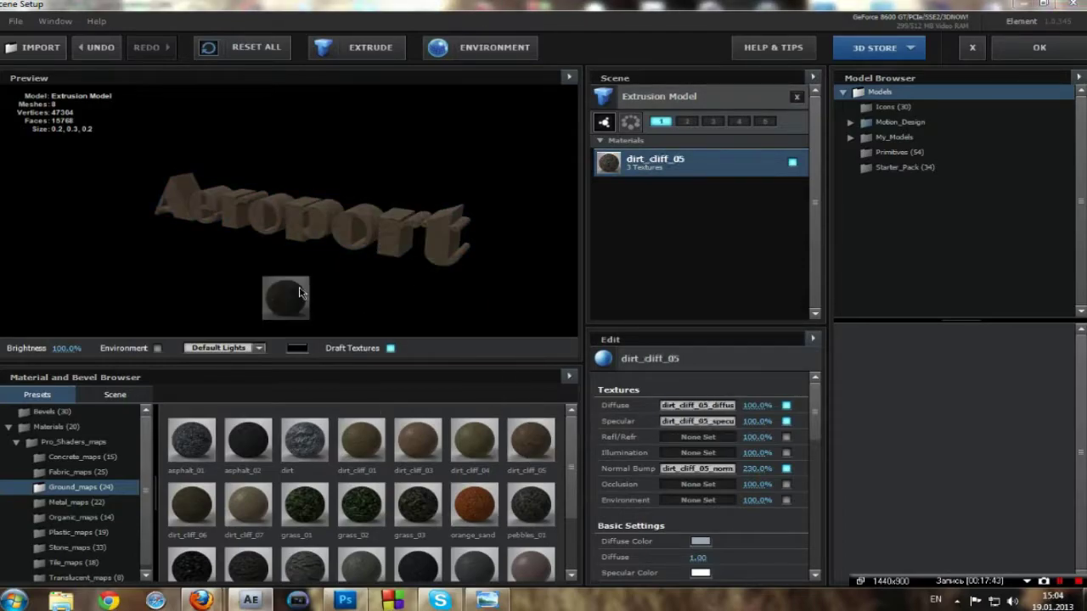
click(76, 502)
drag(191, 440, 323, 229)
drag(418, 440, 432, 323)
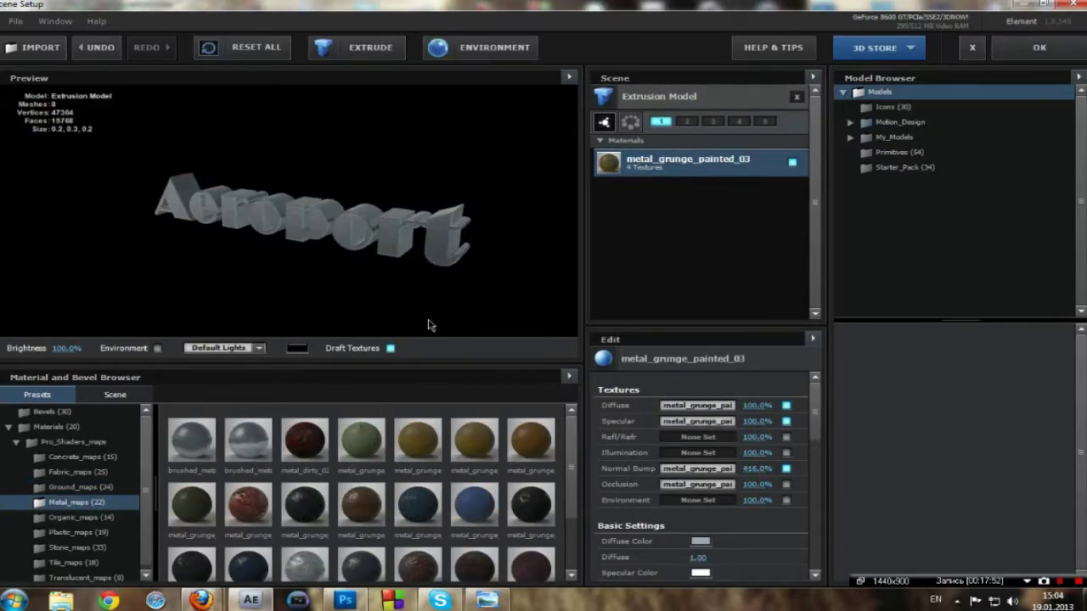
drag(474, 440, 393, 263)
drag(248, 504, 339, 229)
scroll(195, 422, down, 1)
Try organic, granite and cardboard2 materials on the Aeroport model
click(75, 517)
drag(473, 440, 339, 229)
drag(530, 440, 388, 231)
click(74, 548)
drag(304, 440, 314, 229)
drag(361, 440, 323, 229)
drag(248, 440, 323, 229)
Compare grass_02 and pebbles_01 from Ground_maps, then settle on grass_01 for the model
click(73, 559)
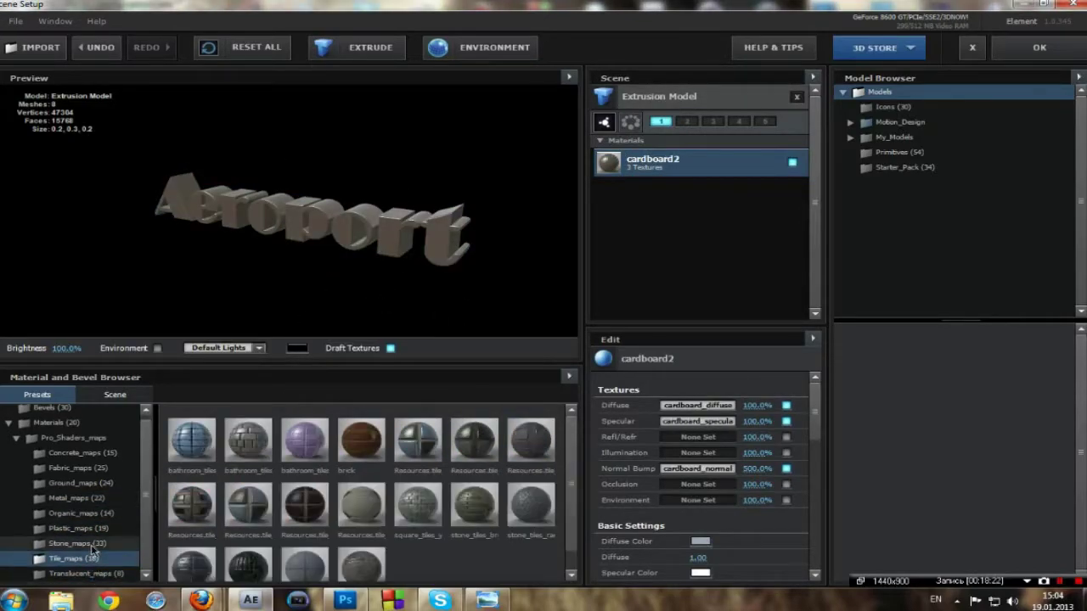
click(75, 513)
click(75, 498)
click(80, 482)
scroll(385, 498, down, 1)
drag(361, 465, 340, 221)
drag(530, 465, 441, 284)
drag(304, 465, 382, 229)
scroll(361, 492, up, 1)
scroll(703, 421, up, 3)
Set the model to a frontal view, accept the Element scene, and preview at full resolution
drag(259, 251, 291, 239)
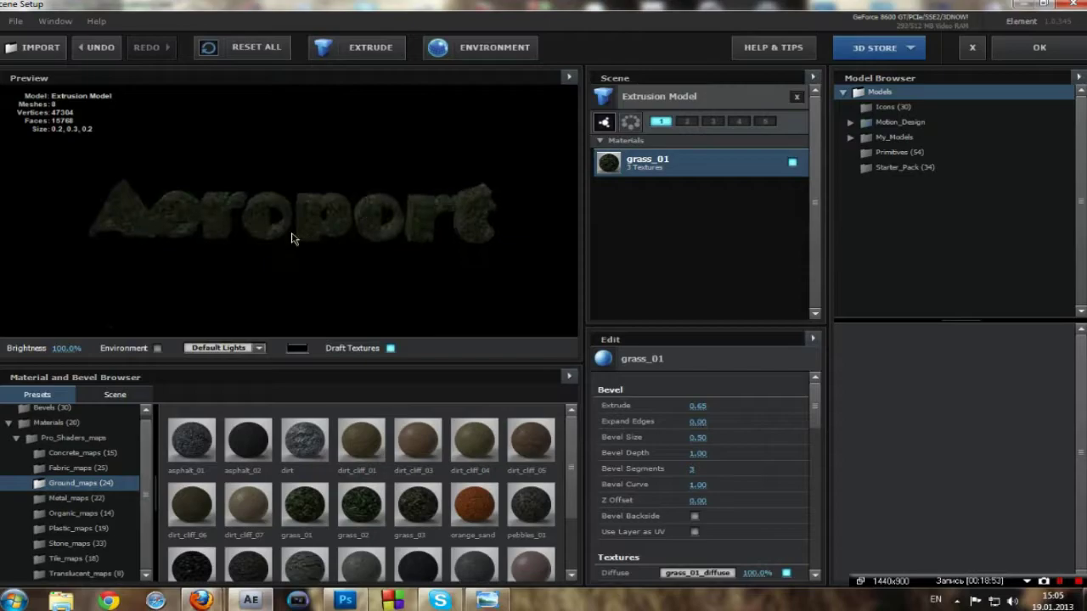
click(1035, 46)
click(732, 393)
click(721, 399)
Move White Solid 1 below the adjustment layers, change the text to AEROPORT, preview at third resolution
drag(135, 461, 151, 502)
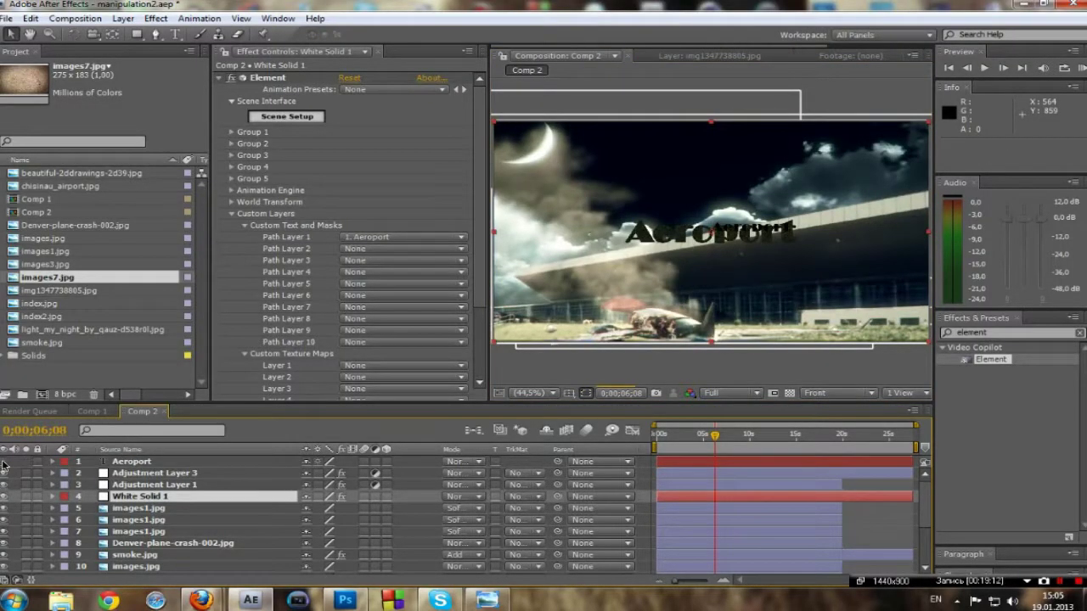
double_click(131, 461)
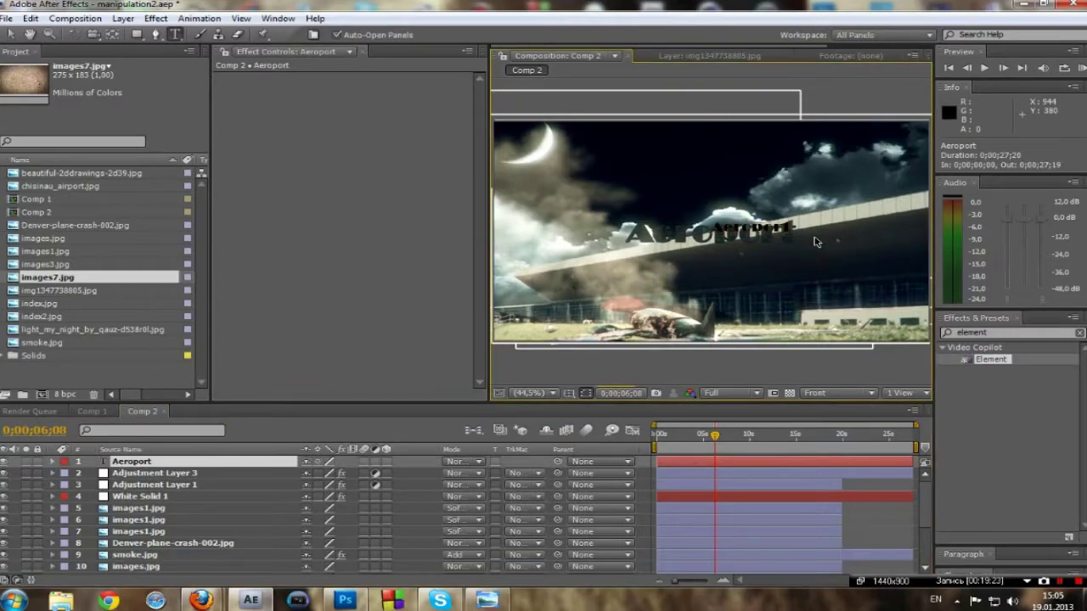
text(AEROPORT)
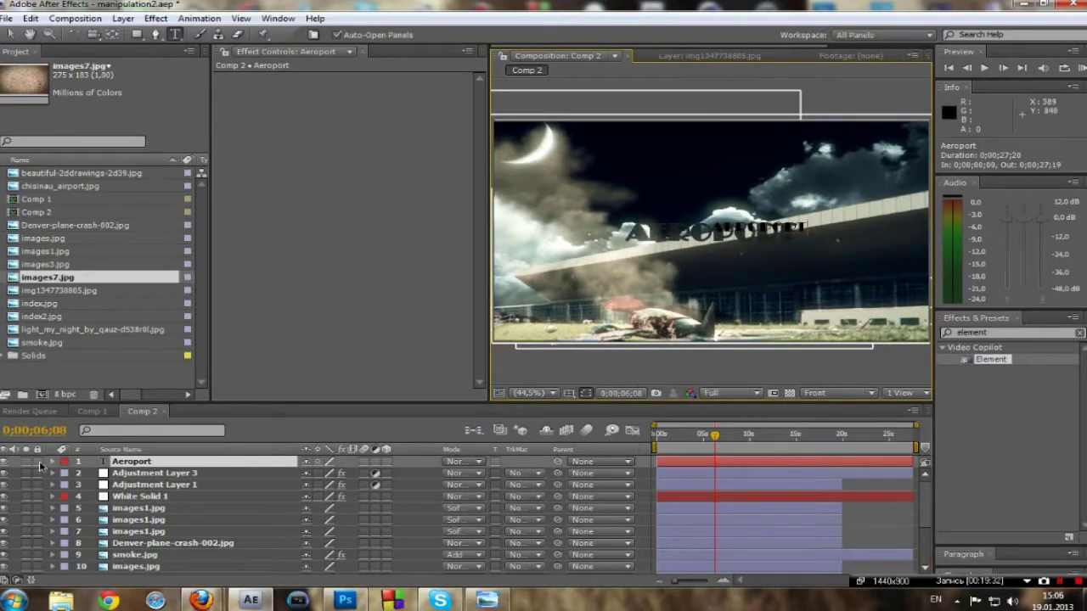
click(732, 393)
click(737, 461)
Move the AEROPORT text layer and White Solid 1 near the bottom of the layer stack
drag(140, 463, 174, 556)
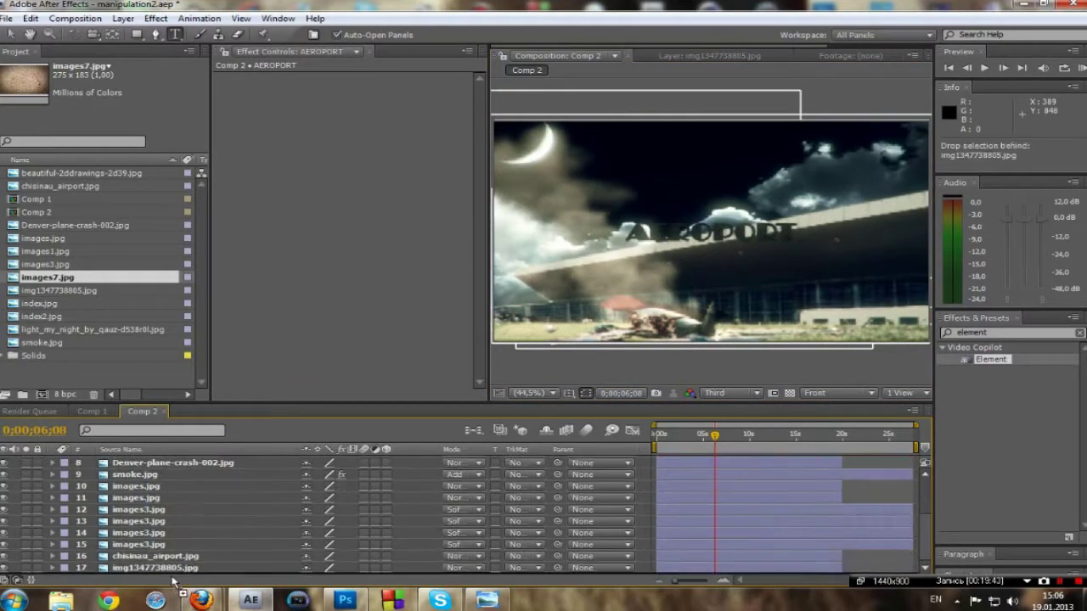
scroll(147, 510, up, 5)
mouse_move(136, 485)
mouse_down()
mouse_move(153, 571)
mouse_move(149, 558)
mouse_up()
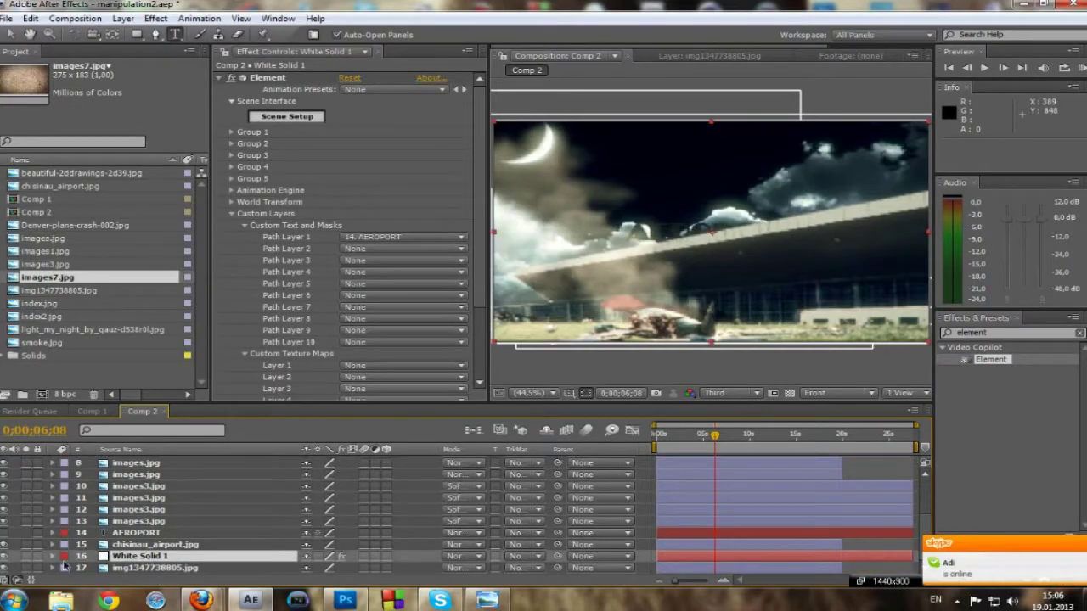
click(146, 556)
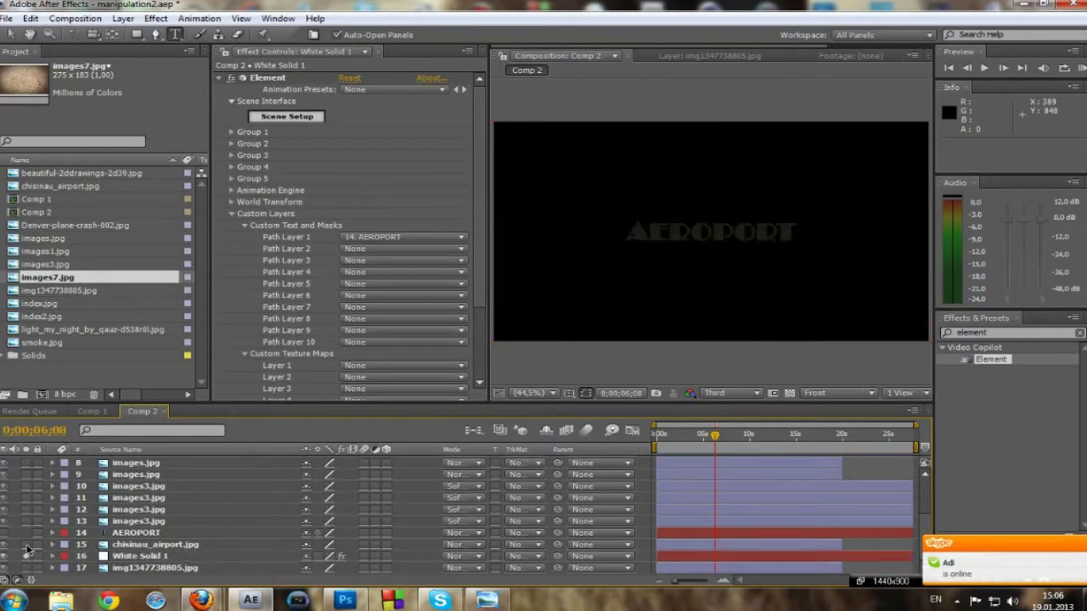
Tilt the AEROPORT text's Z rotation and push it back in depth to Position Z -910
click(231, 131)
key(Return)
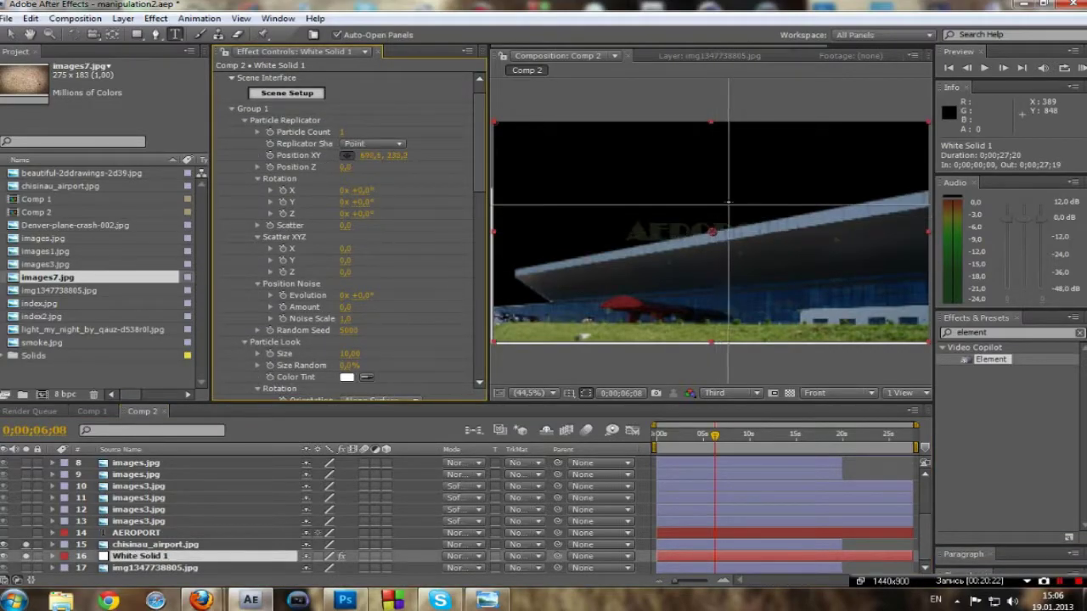
drag(373, 214, 366, 219)
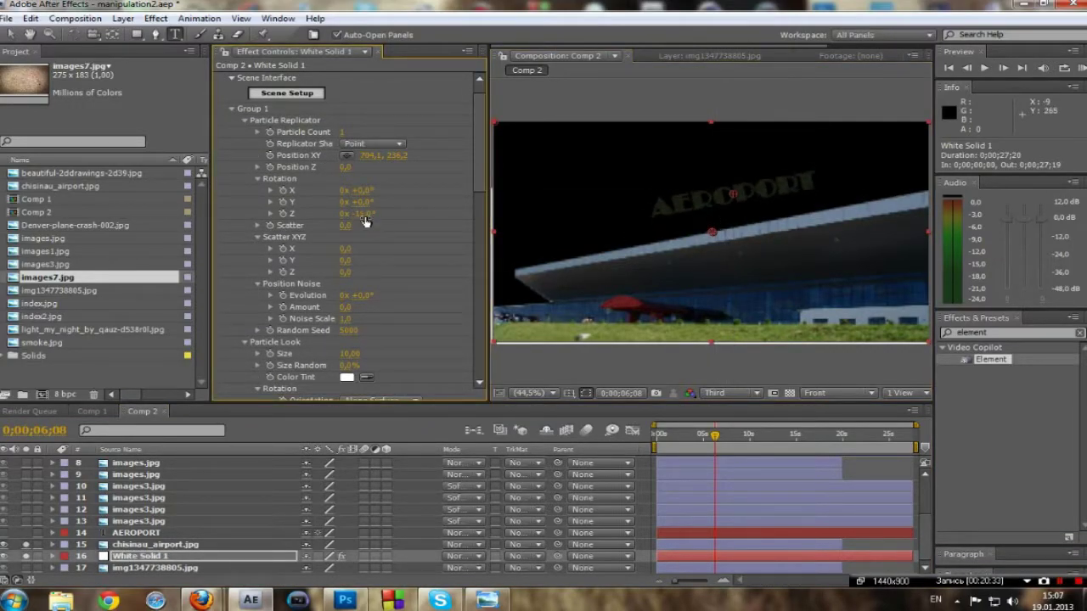
key(v)
scroll(344, 289, down, 2)
drag(345, 136, 276, 140)
Try several Position XY points for the AEROPORT text in the airport shot
click(346, 124)
click(830, 335)
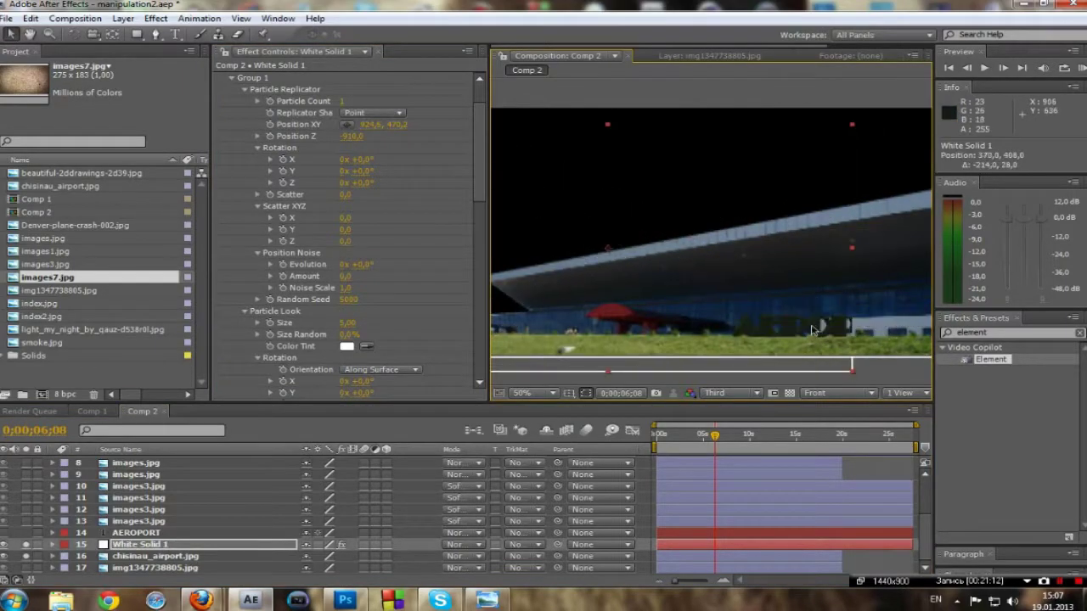
scroll(813, 307, down, 2)
scroll(677, 233, up, 2)
click(347, 124)
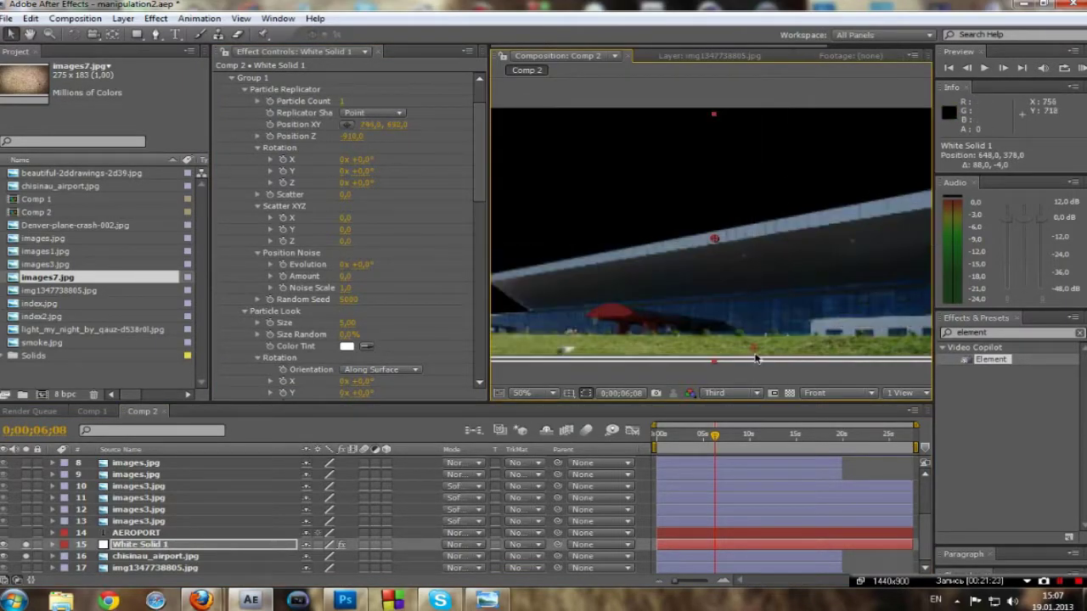
click(703, 289)
click(346, 124)
click(717, 319)
scroll(717, 319, down, 2)
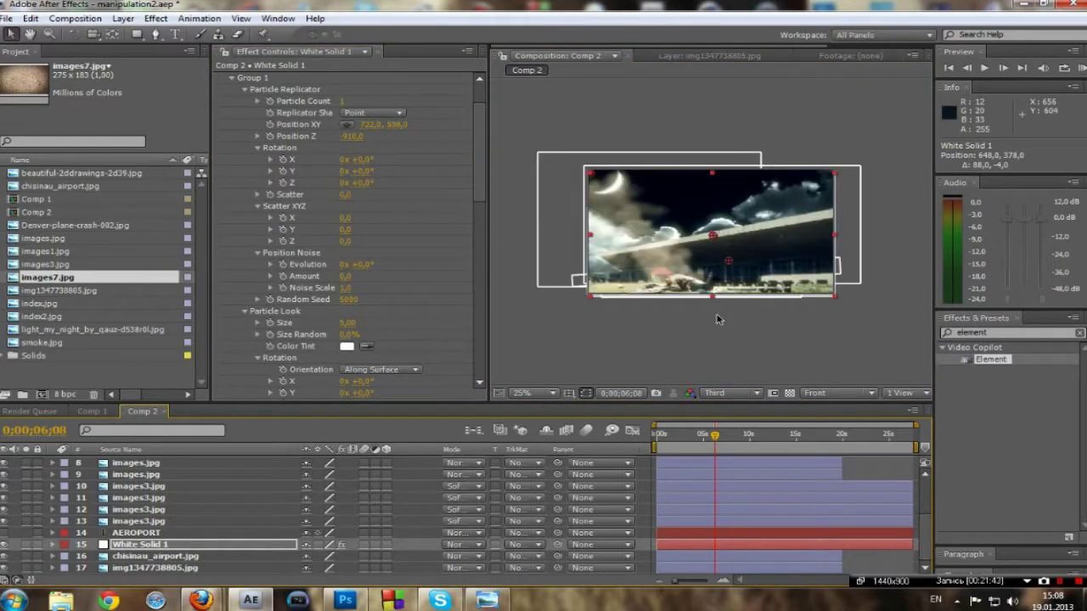
Drag the text to Position XY 791, 493 near the lower right, previewing at Quarter resolution
drag(488, 267, 340, 263)
scroll(763, 342, up, 3)
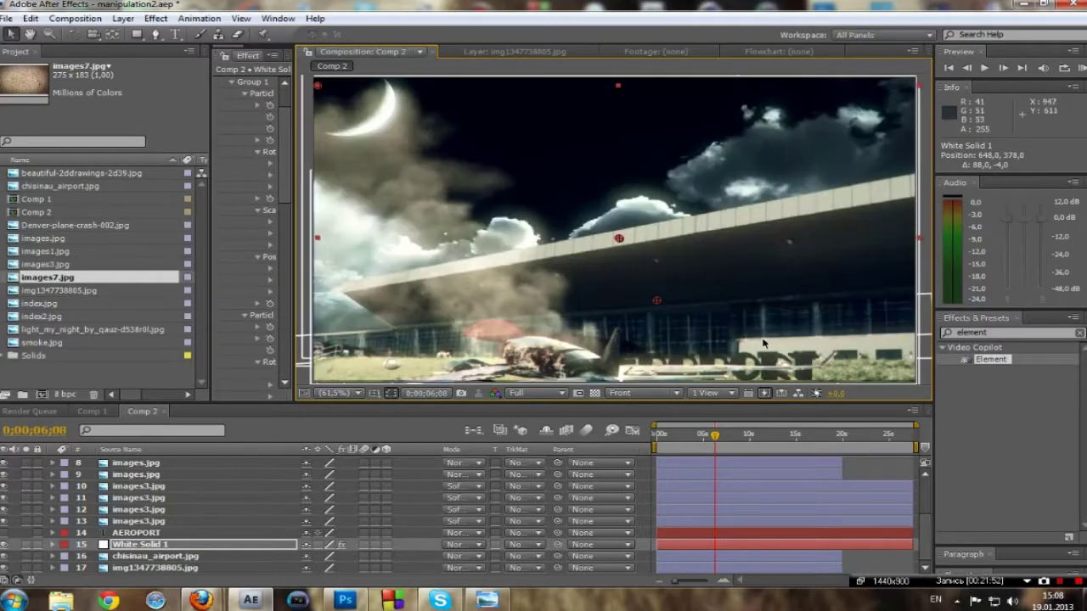
drag(294, 255, 421, 254)
click(652, 393)
click(667, 478)
drag(350, 134, 381, 137)
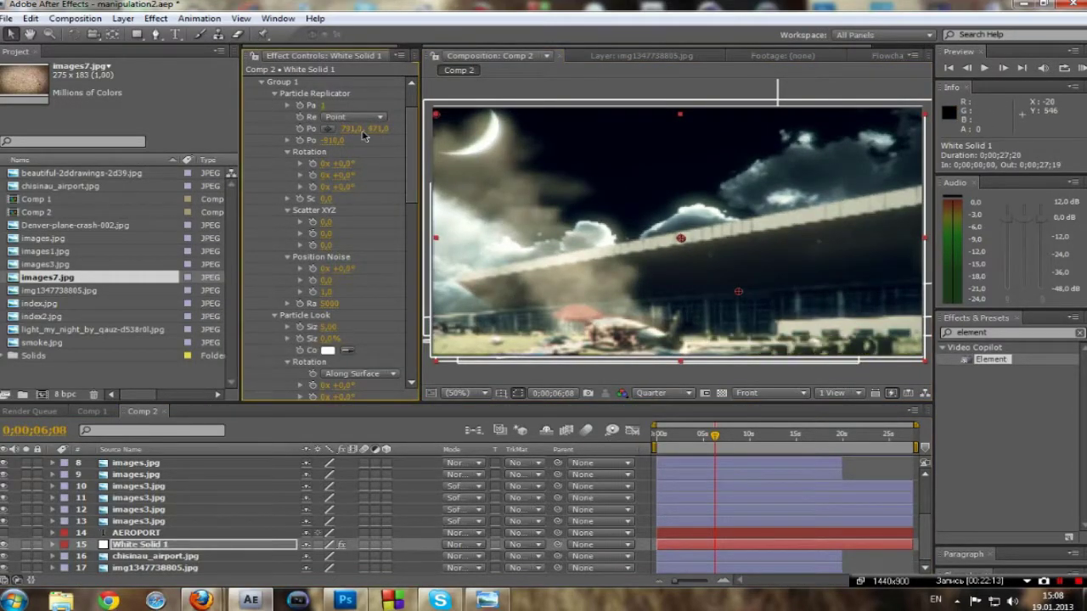
click(662, 393)
click(670, 427)
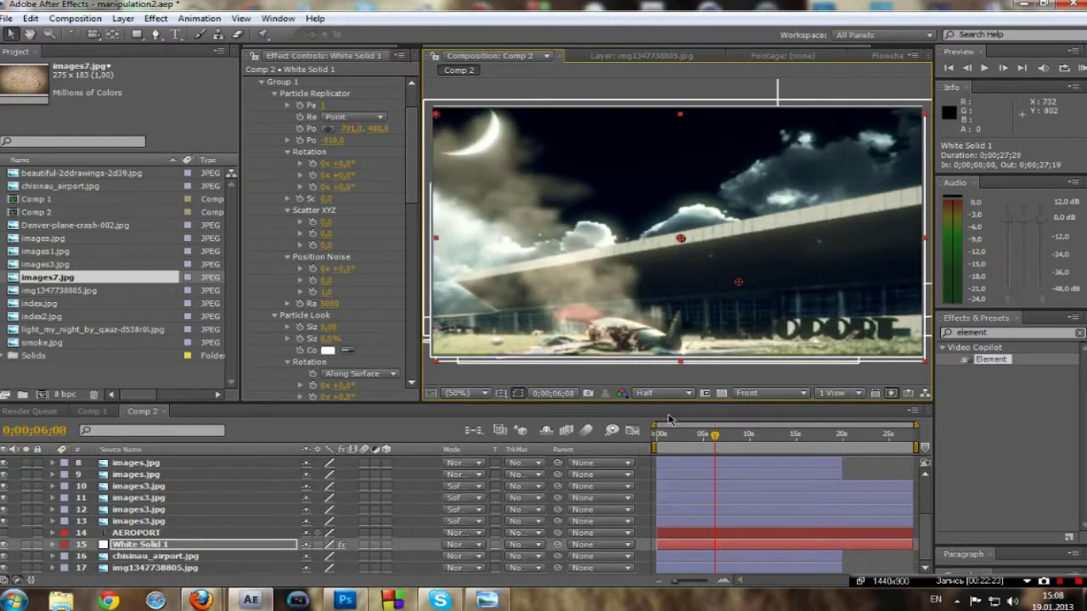
scroll(170, 510, up, 3)
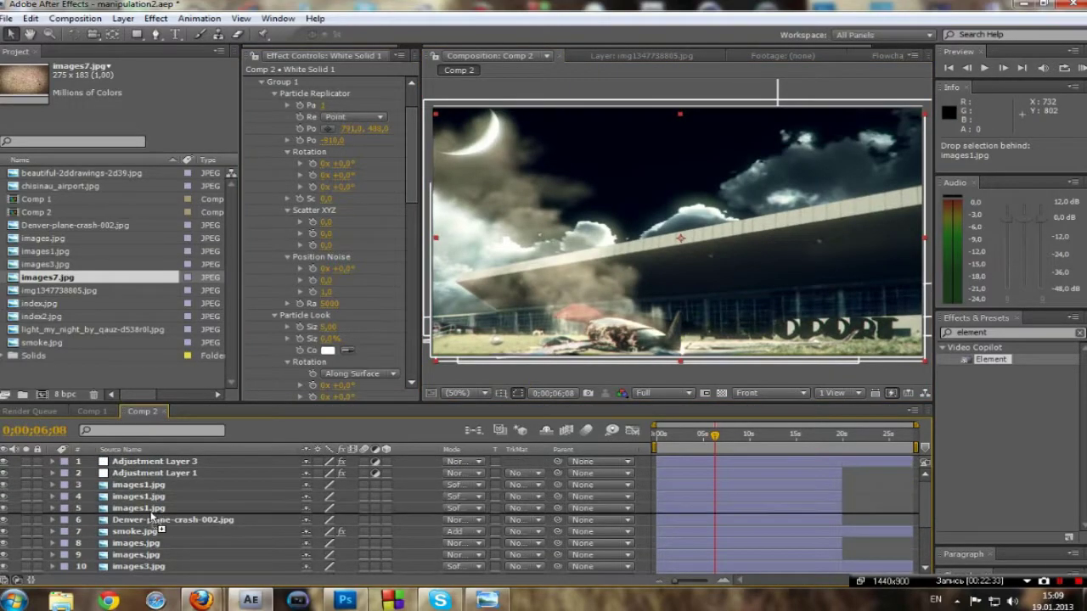
Move White Solid 1 below layer 13 and set Particle Look Size to 3
click(150, 509)
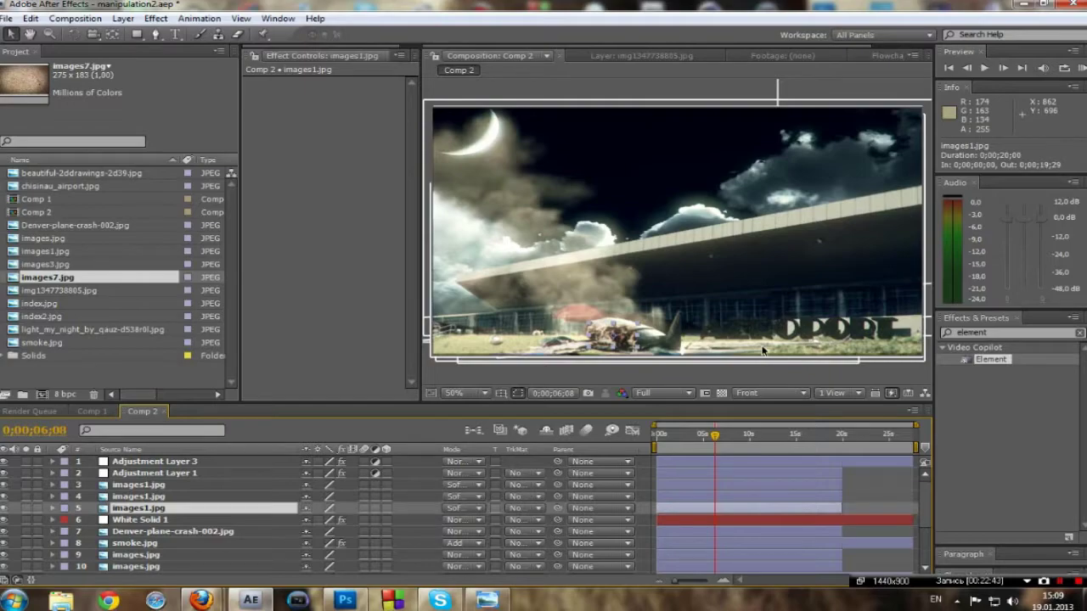
drag(140, 520, 136, 540)
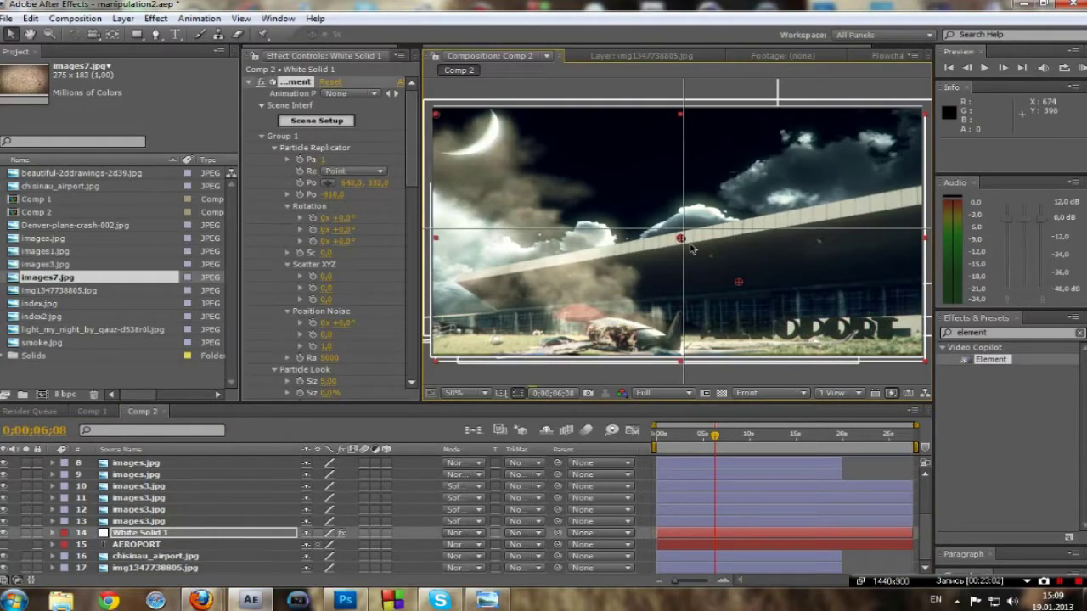
click(331, 381)
text(3)
key(Return)
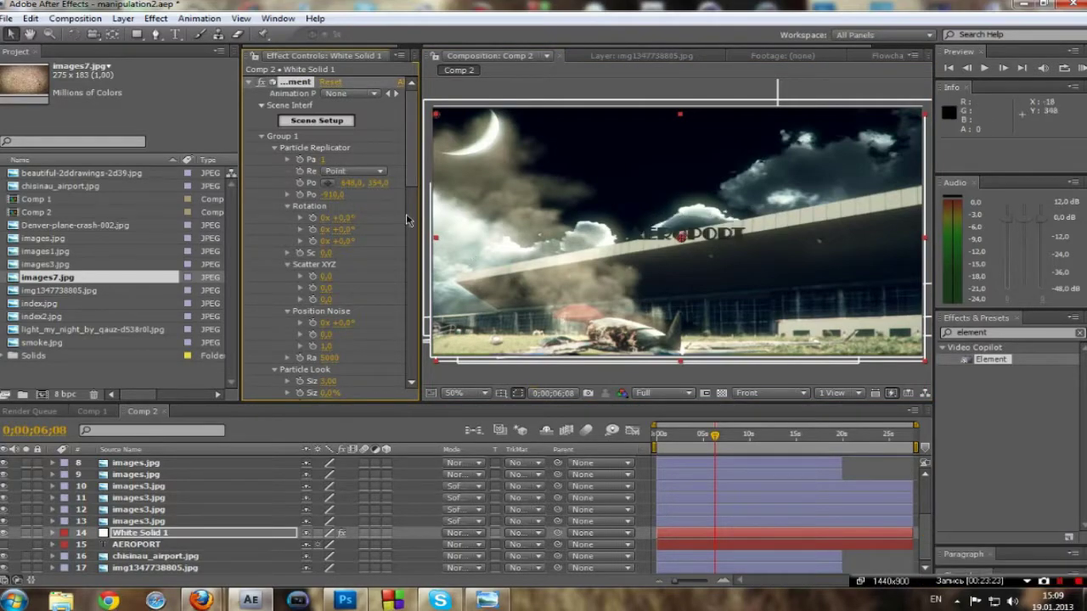
Set the text's vertical position to 951, previewing at Quarter and then Full resolution
click(663, 393)
click(658, 448)
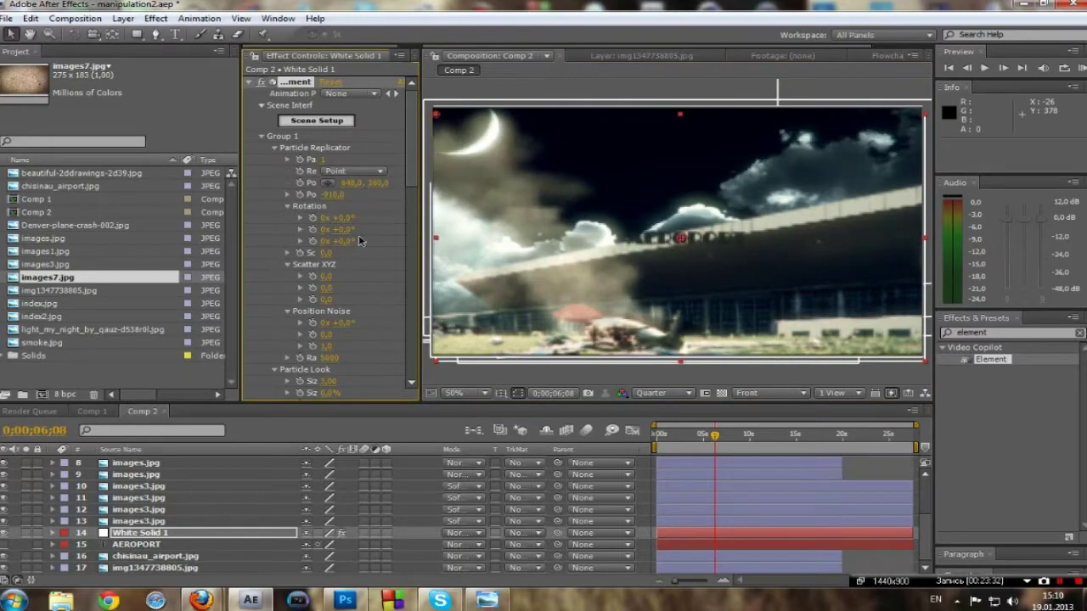
drag(422, 238, 495, 240)
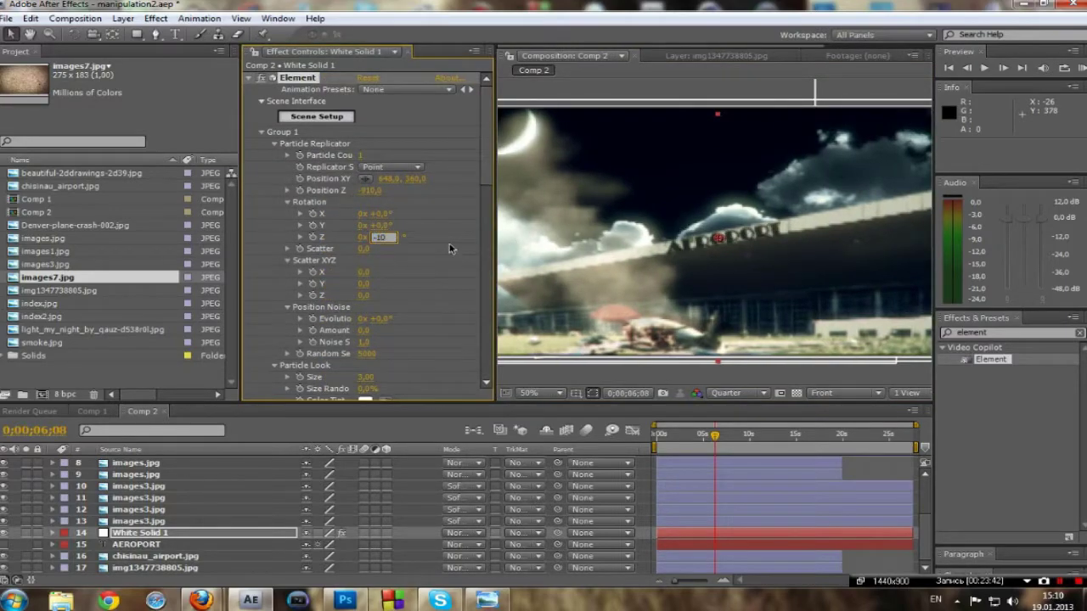
text(951)
key(Return)
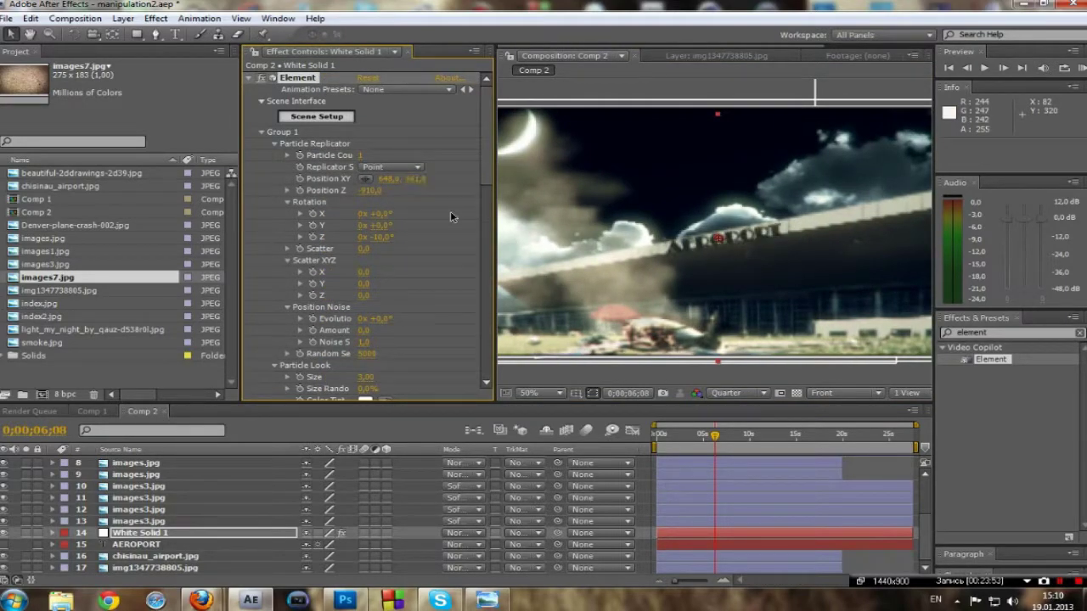
click(728, 393)
click(730, 406)
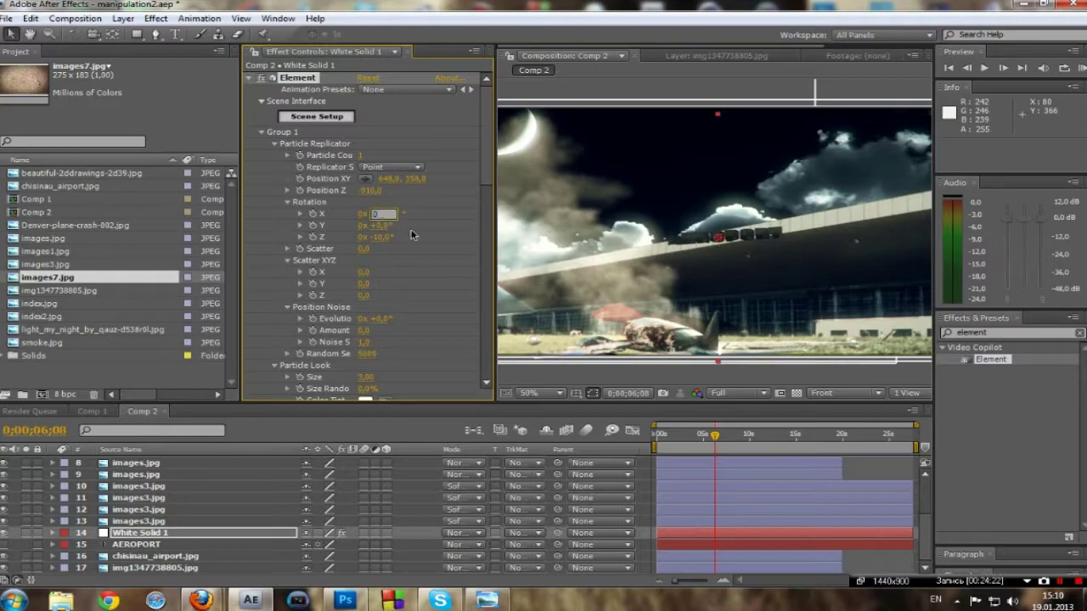
Rotate the sign to X -30° and Z -10° at Half preview resolution
key(Return)
click(727, 393)
click(730, 418)
click(382, 214)
key(slash)
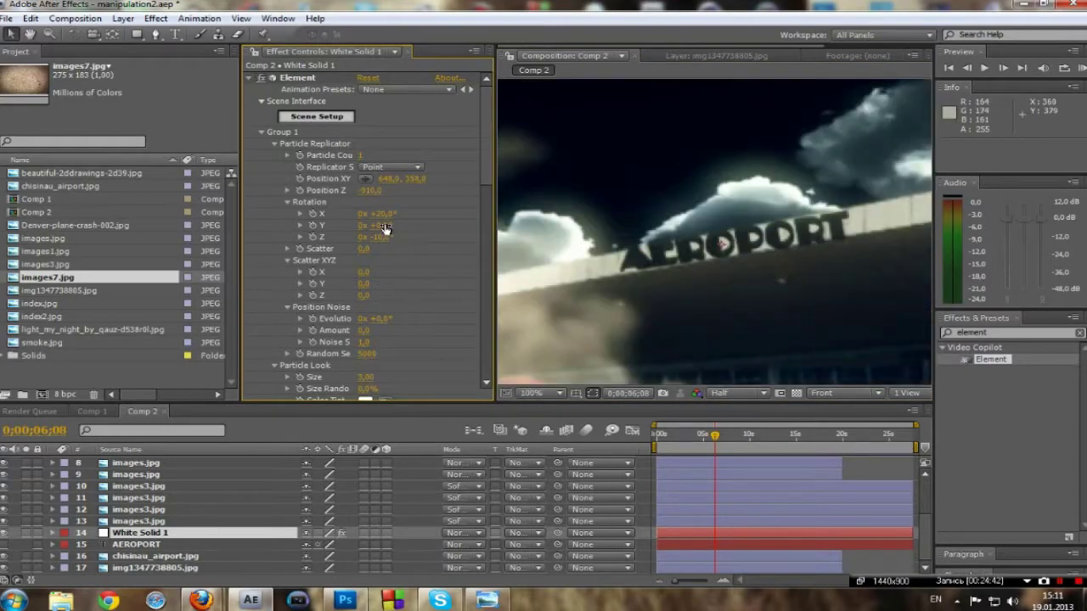
text(-3)
key(Return)
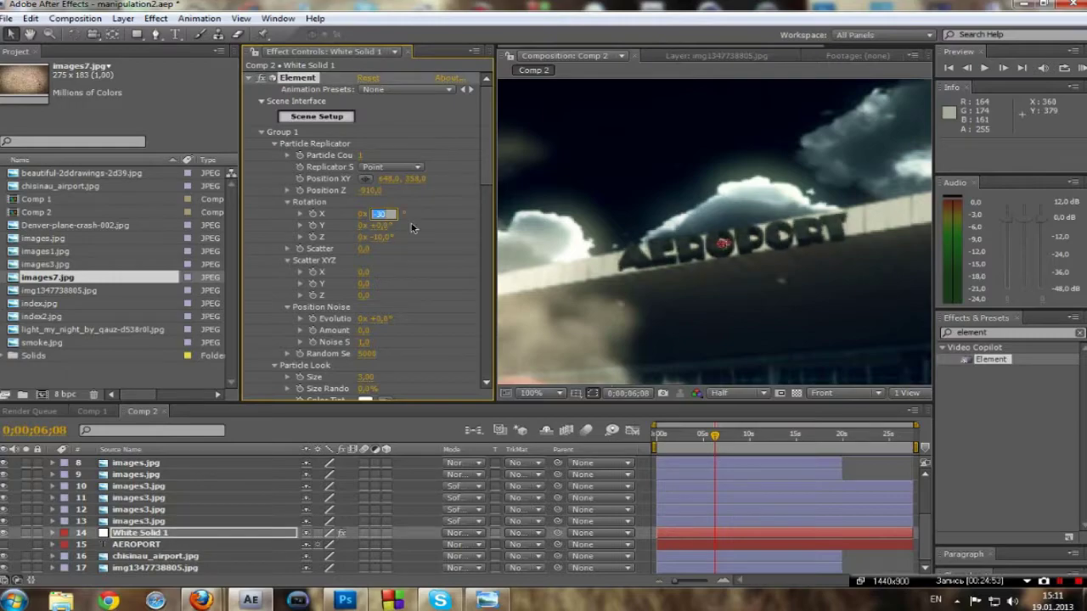
key(Return)
Set the sign's Y rotation to +20°, after first trying -20°
click(377, 225)
text(-20)
key(Return)
click(378, 225)
text(20)
key(Return)
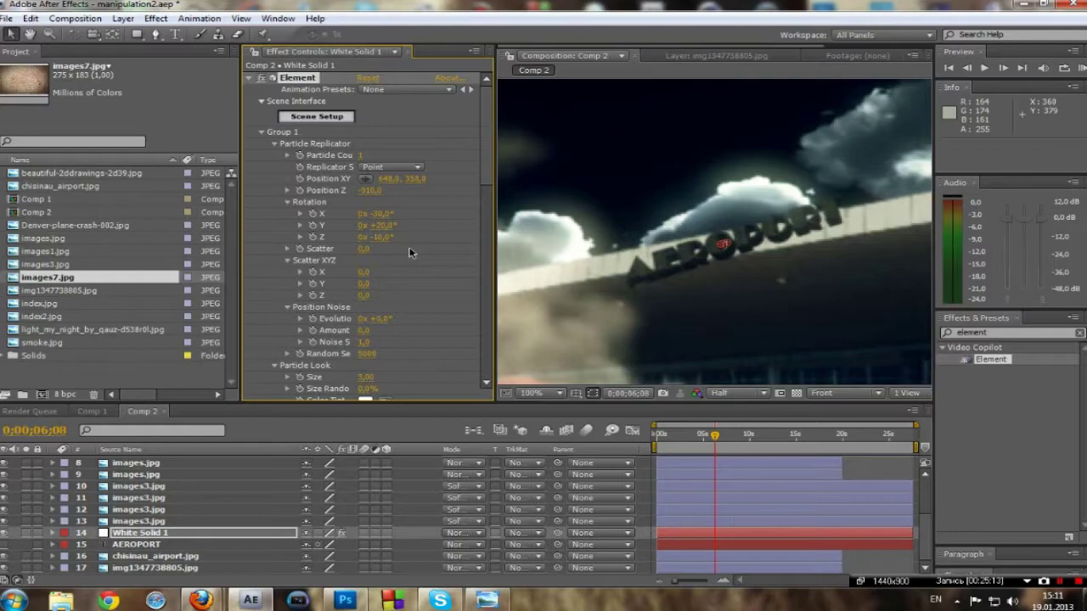
scroll(689, 261, down, 2)
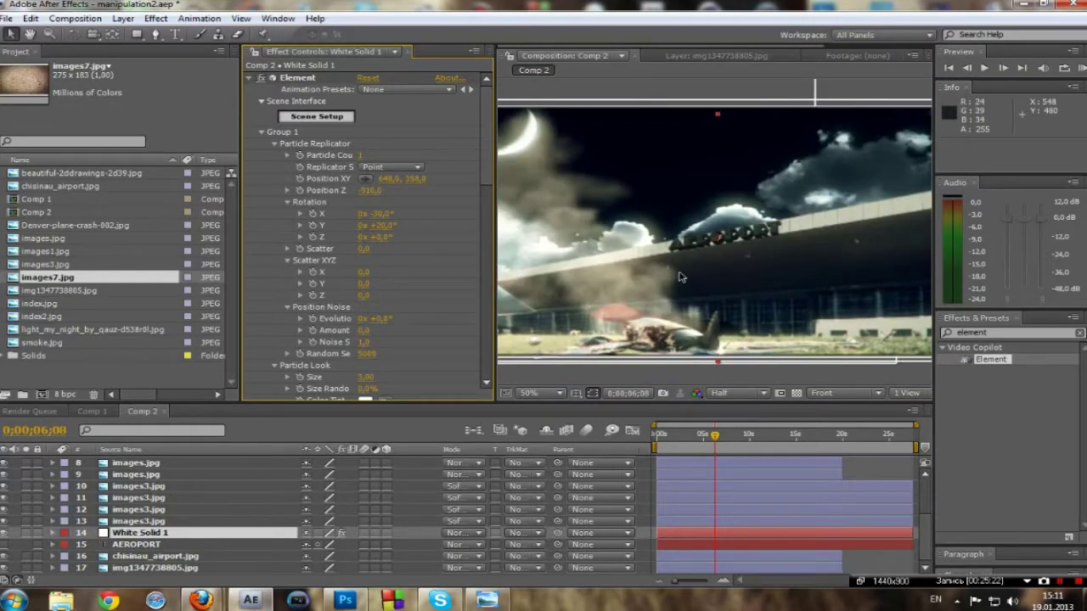
Set the viewer to Full resolution and Fit magnification, then save manipulation2.aep
click(737, 393)
click(721, 404)
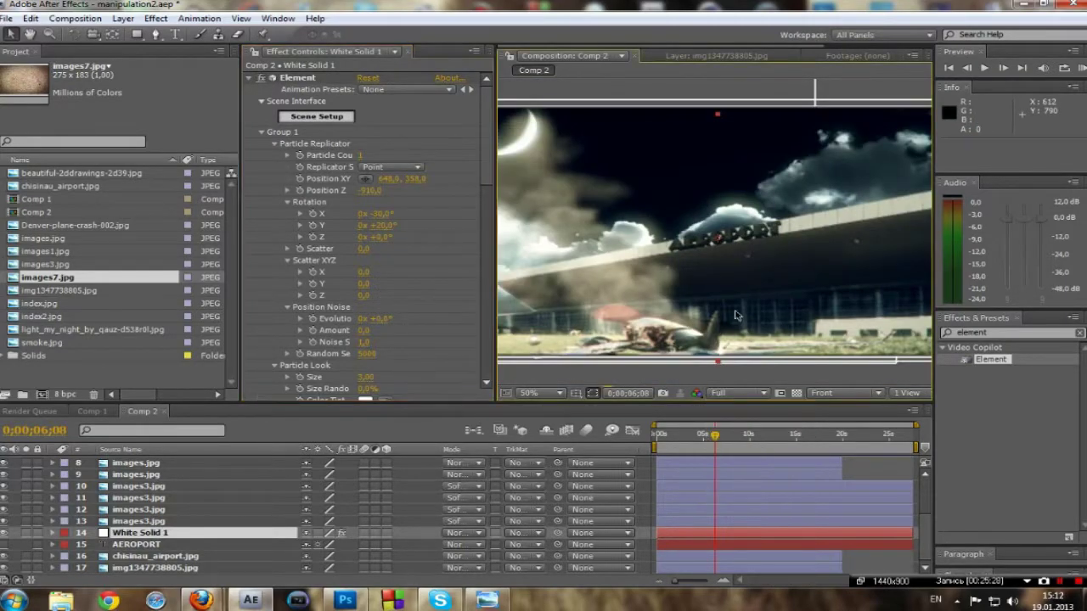
click(530, 393)
click(546, 145)
drag(495, 229, 336, 229)
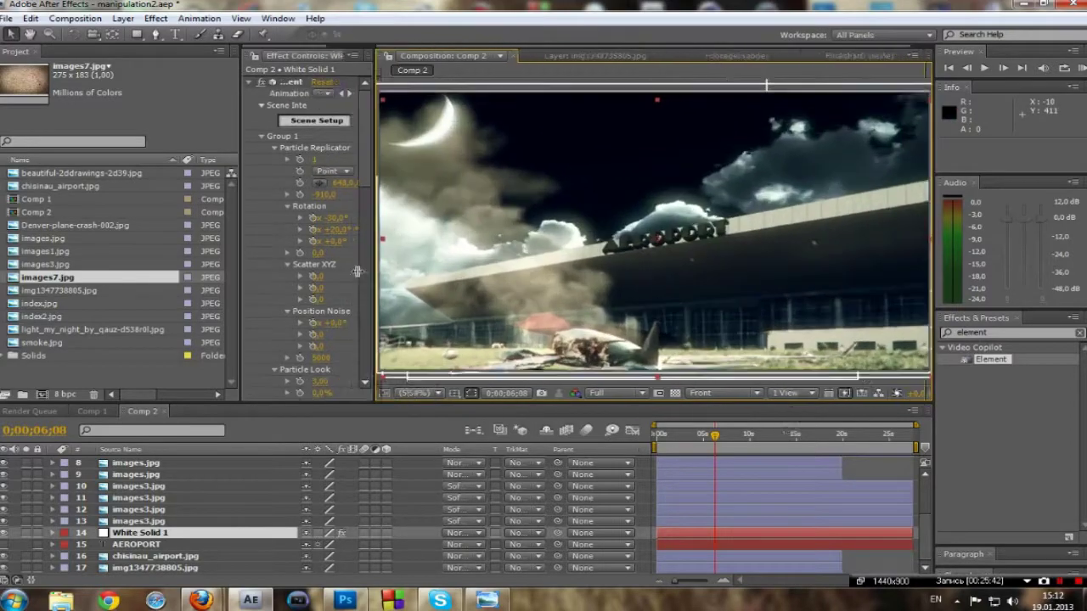
click(6, 18)
click(31, 147)
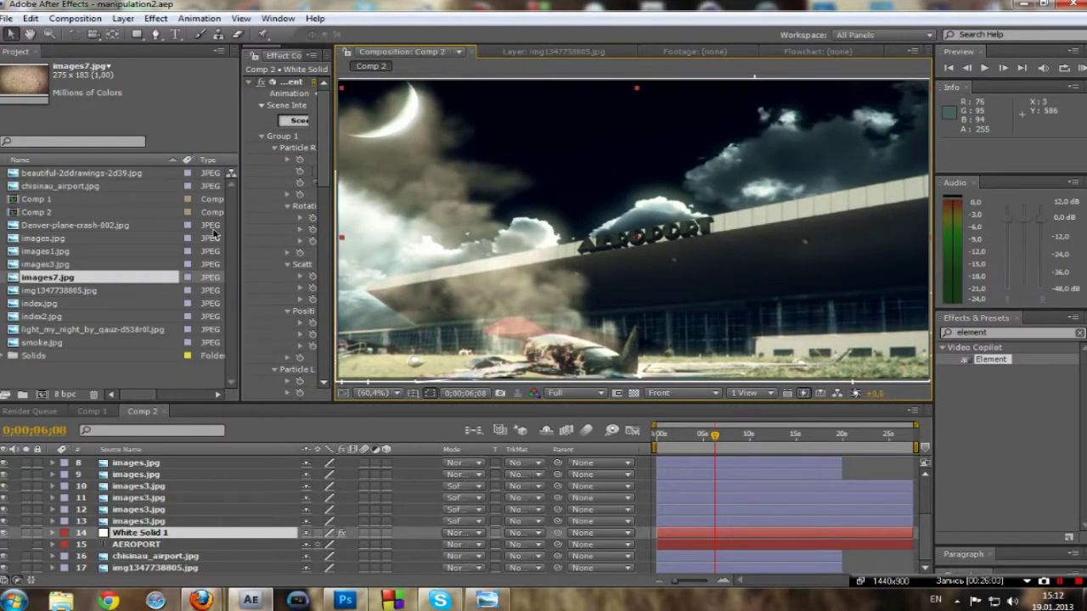
Maximise the Composition panel and review the frame at 100% and zoomed out
key(comma)
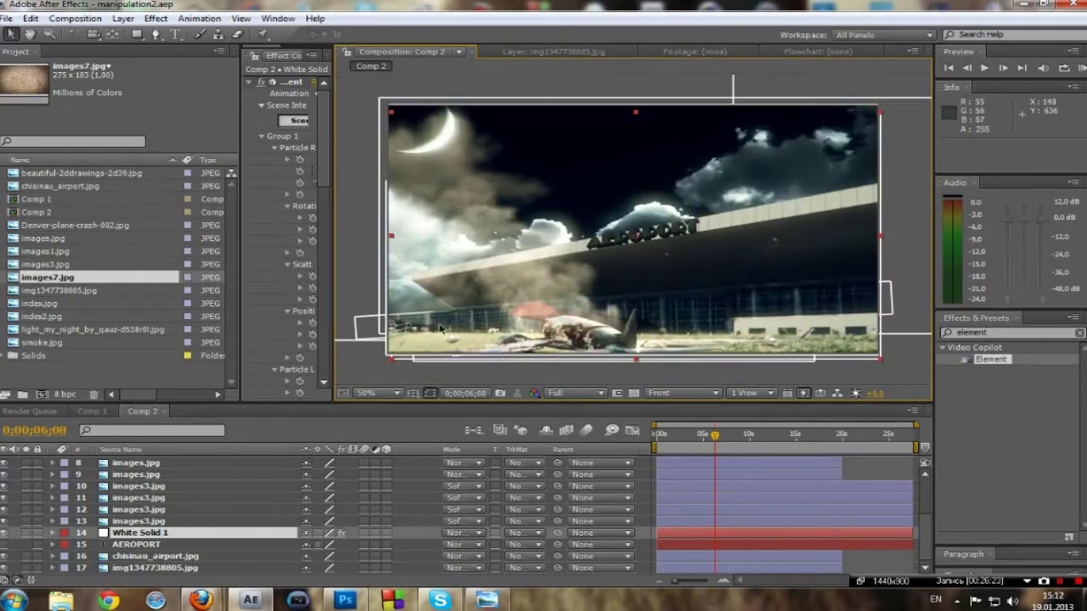
key(grave)
key(slash)
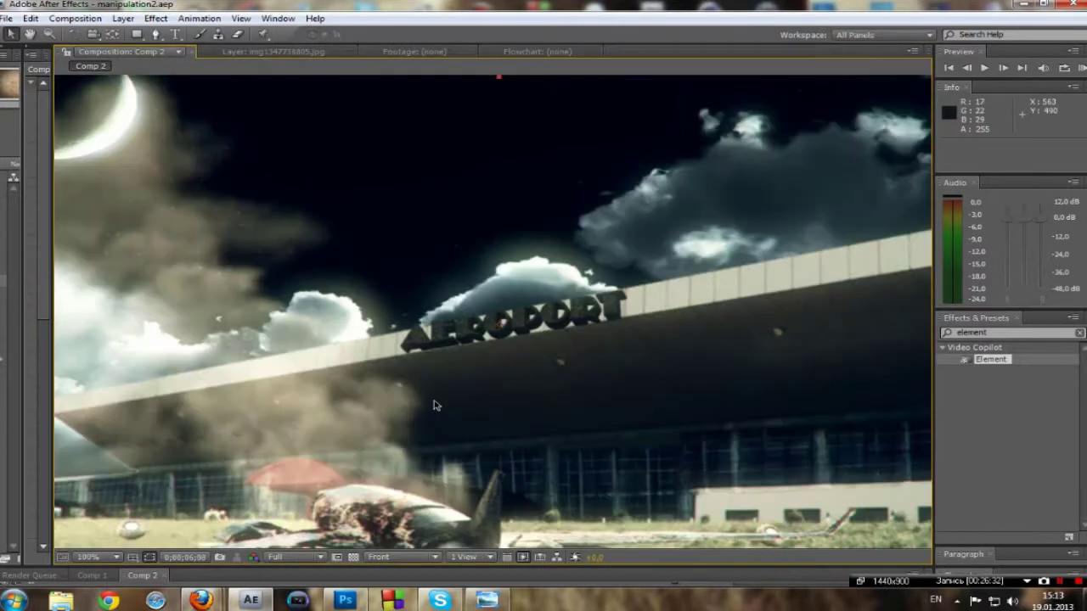
key(comma)
key(comma)
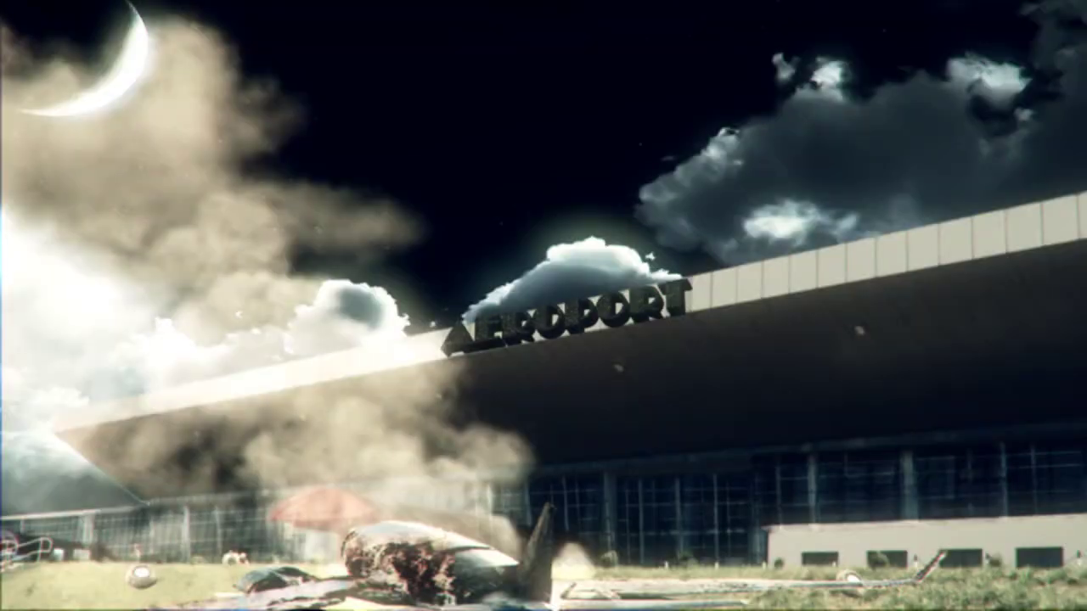